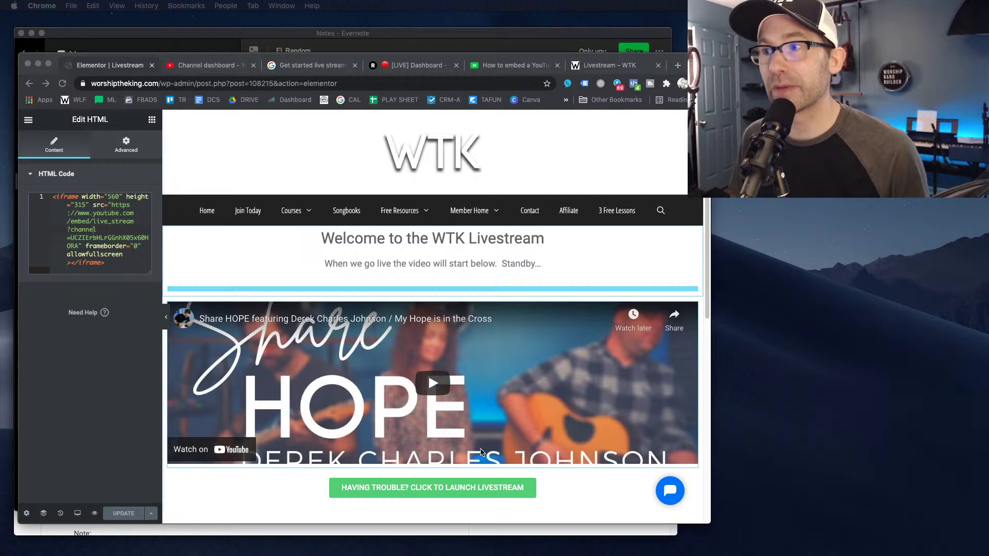
Switch to the webcam.io article and scroll through its Requirements, Embed and Permanent URL sections.
{"action": "left_click", "coordinate": [518, 67]}
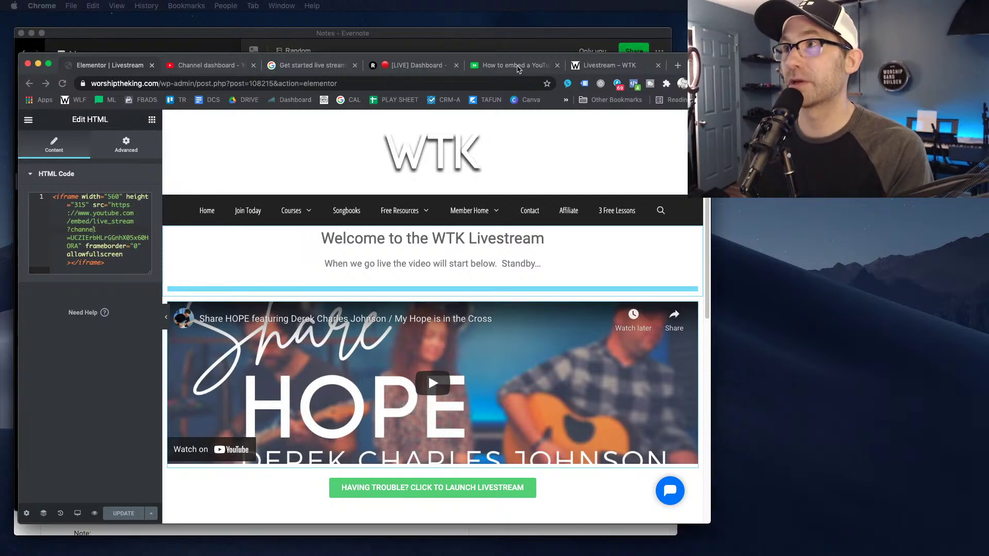
{"action": "left_click", "coordinate": [518, 66]}
{"action": "scroll", "coordinate": [451, 361], "scroll_direction": "down", "scroll_amount": 3}
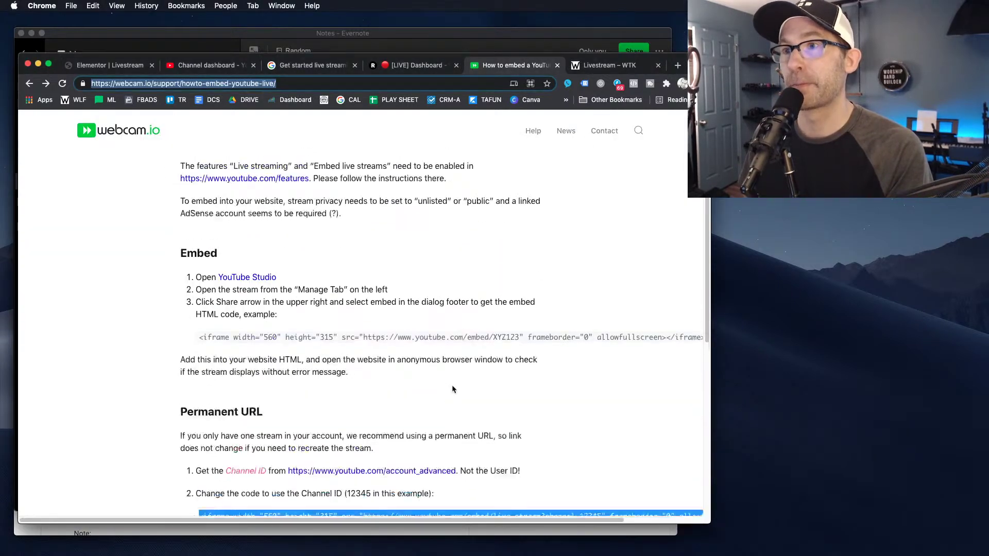
{"action": "scroll", "coordinate": [451, 386], "scroll_direction": "up", "scroll_amount": 4}
{"action": "scroll", "coordinate": [452, 386], "scroll_direction": "down", "scroll_amount": 2}
{"action": "scroll", "coordinate": [452, 386], "scroll_direction": "down", "scroll_amount": 3}
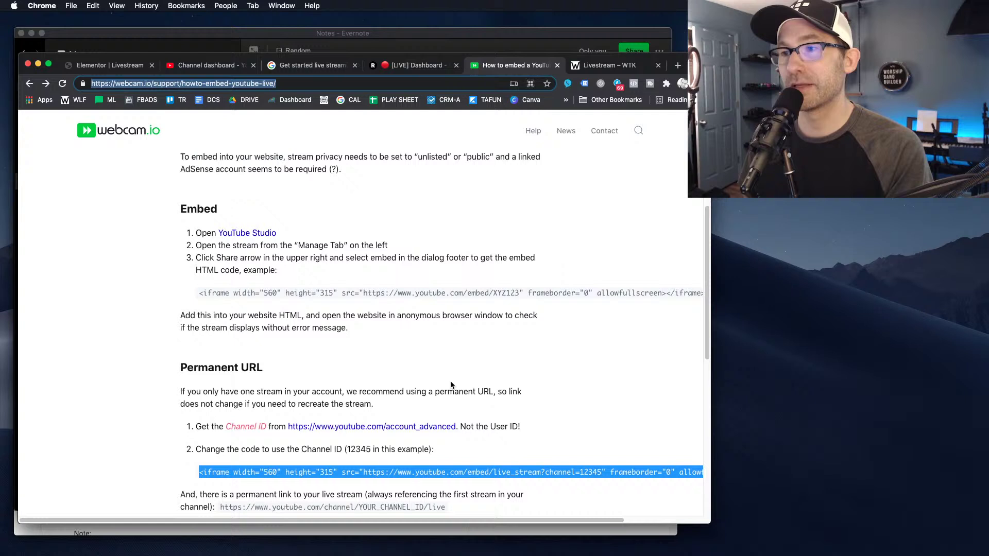
{"action": "scroll", "coordinate": [403, 342], "scroll_direction": "down", "scroll_amount": 1}
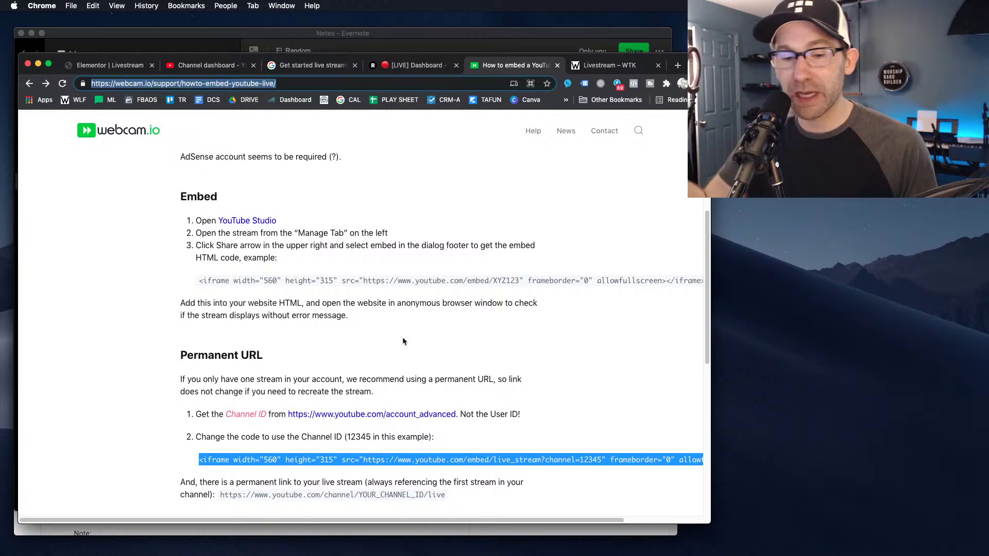
{"action": "scroll", "coordinate": [446, 324], "scroll_direction": "up", "scroll_amount": 5}
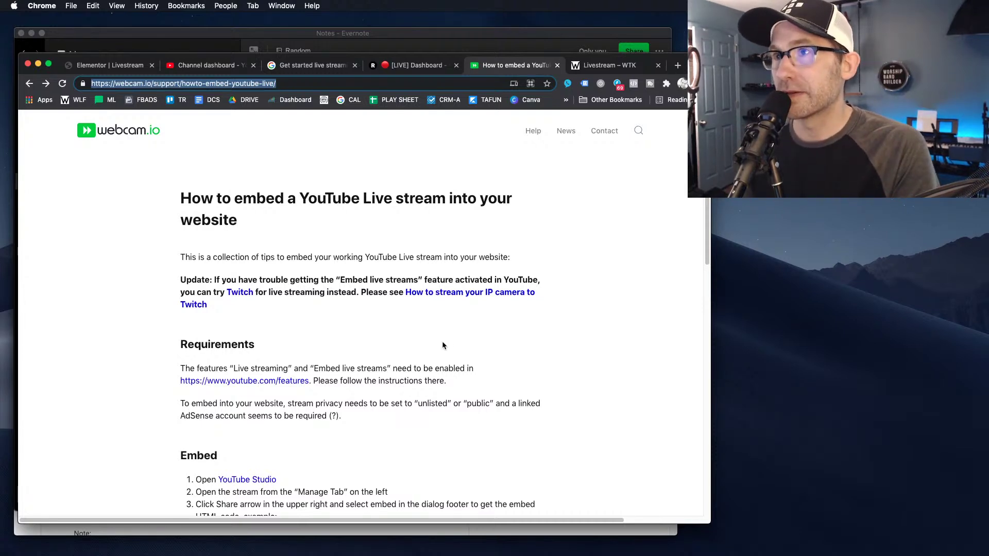
{"action": "scroll", "coordinate": [462, 379], "scroll_direction": "down", "scroll_amount": 1}
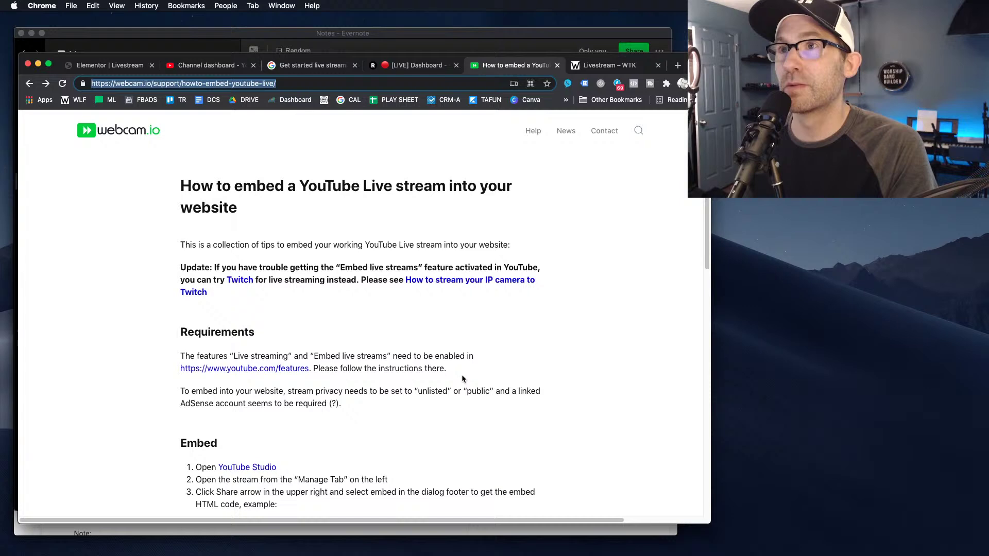
{"action": "scroll", "coordinate": [461, 379], "scroll_direction": "down", "scroll_amount": 5}
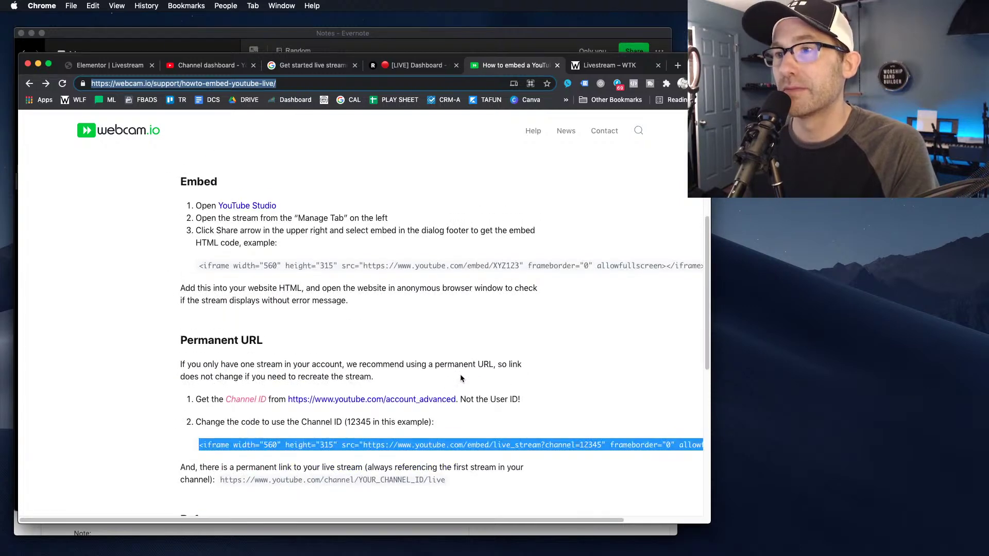
{"action": "scroll", "coordinate": [460, 375], "scroll_direction": "down", "scroll_amount": 2}
{"action": "scroll", "coordinate": [461, 380], "scroll_direction": "up", "scroll_amount": 3}
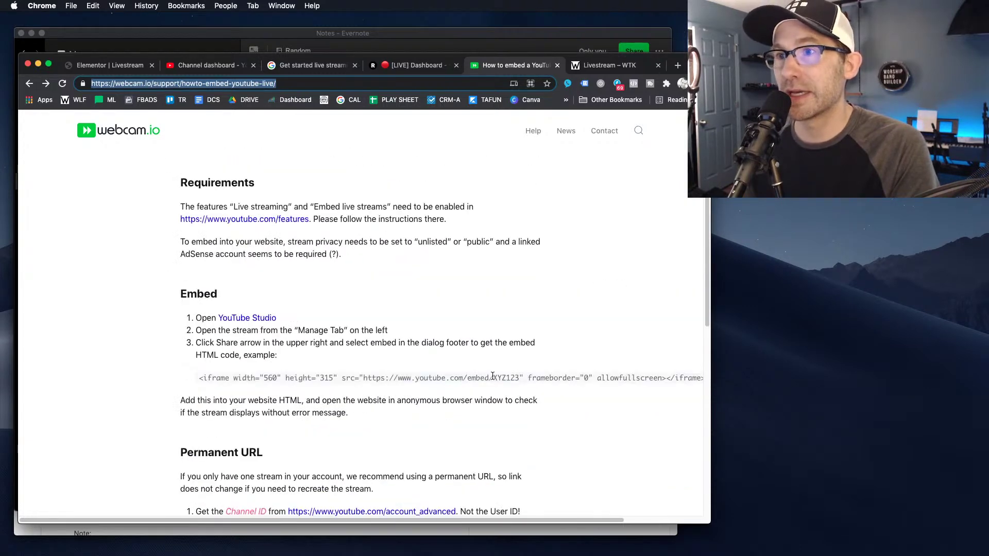
{"action": "scroll", "coordinate": [359, 335], "scroll_direction": "down", "scroll_amount": 1}
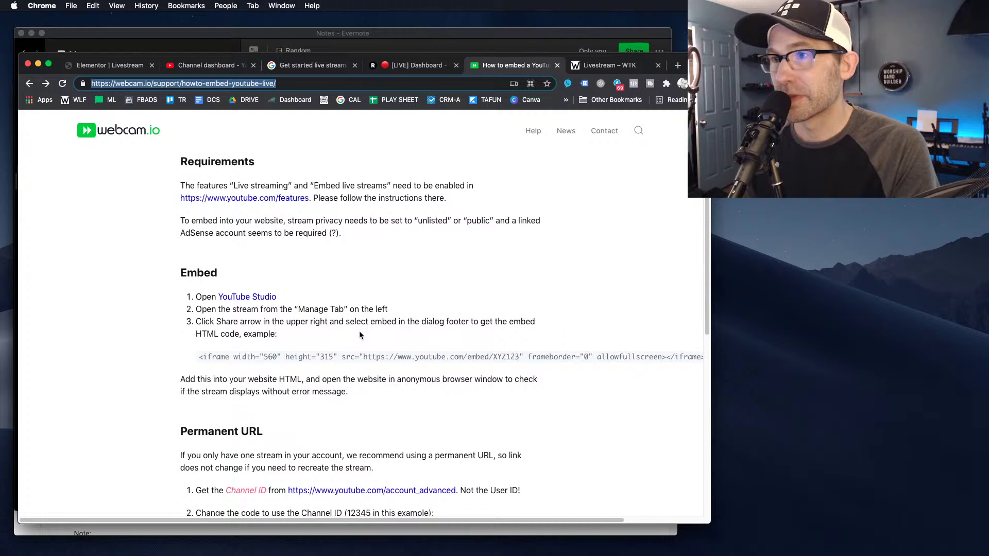
{"action": "scroll", "coordinate": [358, 327], "scroll_direction": "down", "scroll_amount": 2}
{"action": "scroll", "coordinate": [403, 332], "scroll_direction": "down", "scroll_amount": 1}
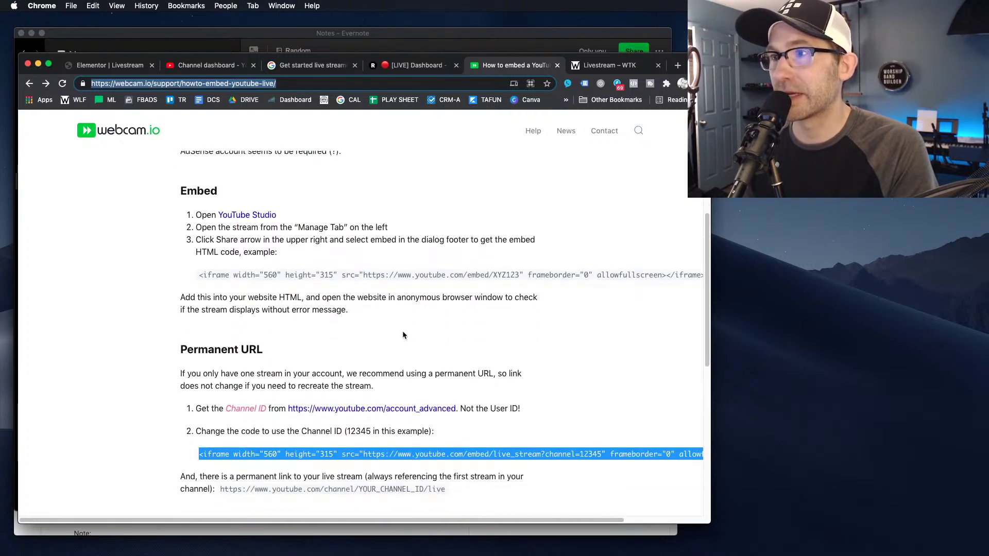
{"action": "scroll", "coordinate": [403, 330], "scroll_direction": "up", "scroll_amount": 5}
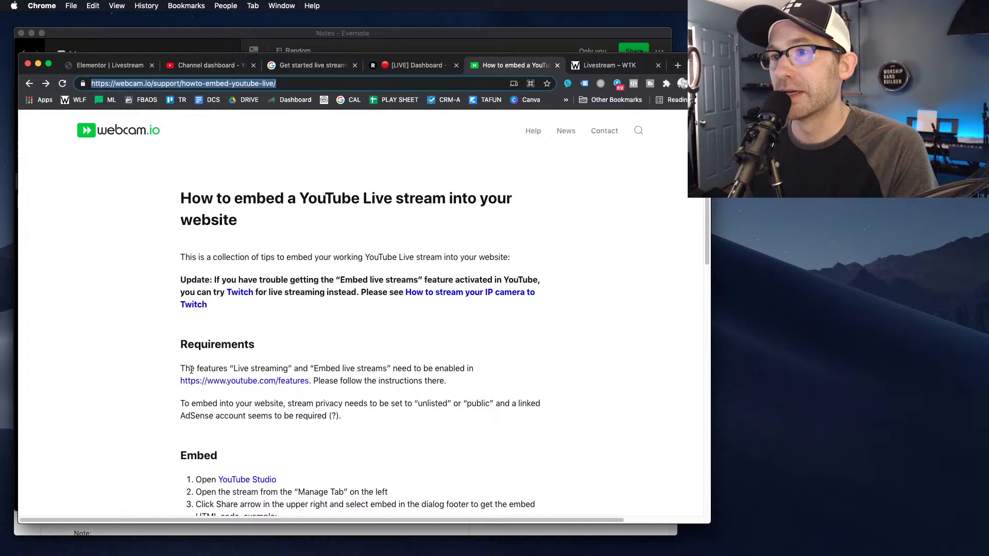
Highlight the requirement that stream privacy be set to unlisted or public.
{"action": "left_click_drag", "start_coordinate": [192, 406], "coordinate": [338, 418]}
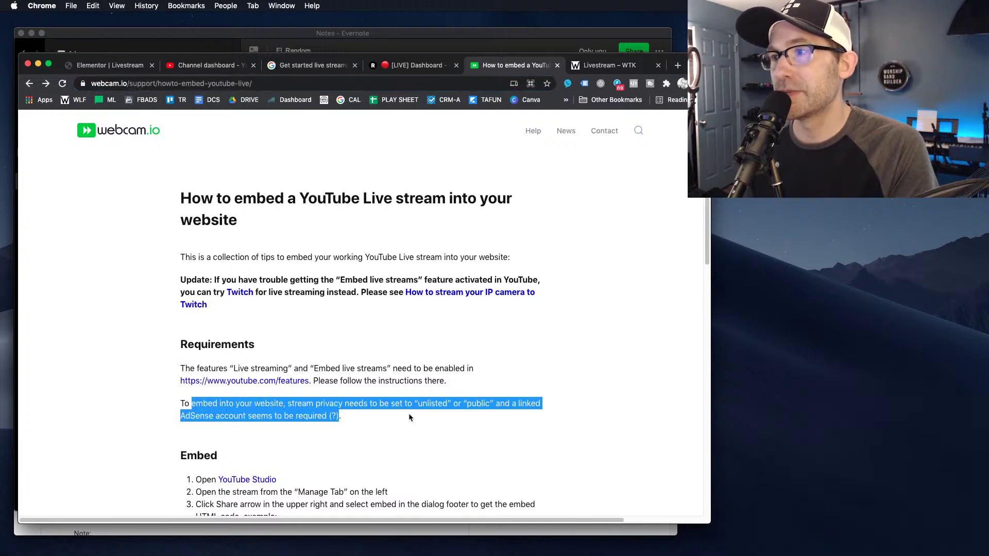
{"action": "left_click", "coordinate": [533, 412]}
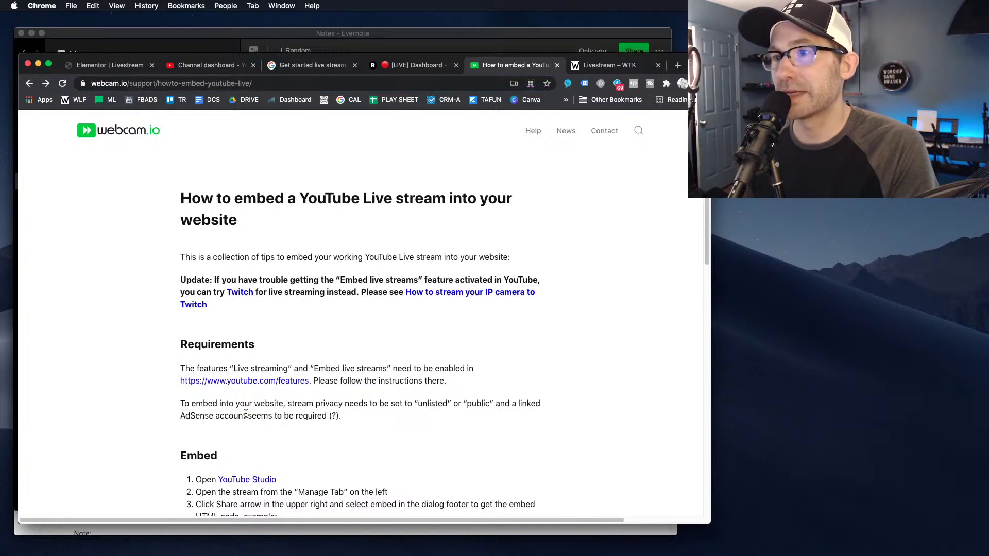
{"action": "left_click_drag", "start_coordinate": [331, 416], "coordinate": [235, 416]}
{"action": "left_click", "coordinate": [365, 416]}
{"action": "scroll", "coordinate": [371, 422], "scroll_direction": "down", "scroll_amount": 3}
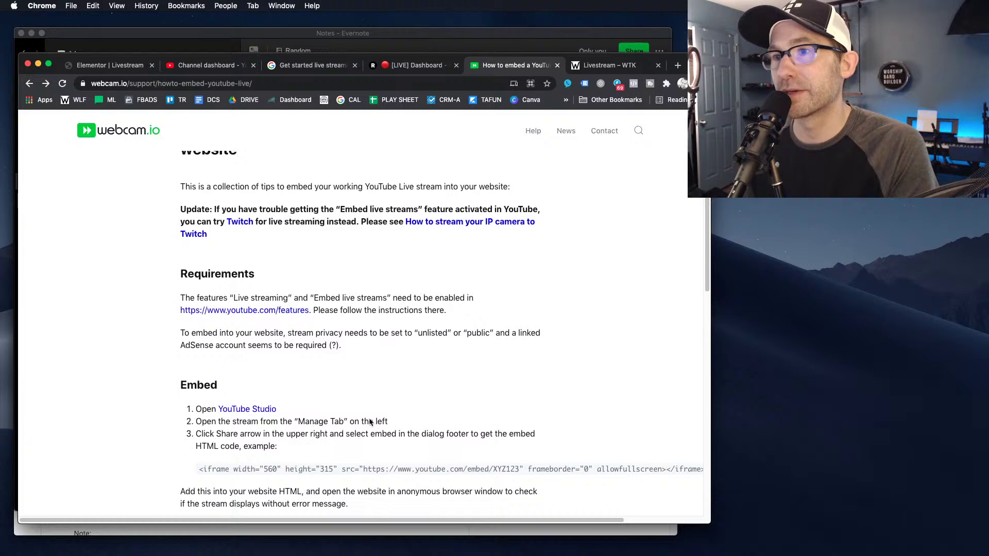
{"action": "scroll", "coordinate": [372, 423], "scroll_direction": "up", "scroll_amount": 3}
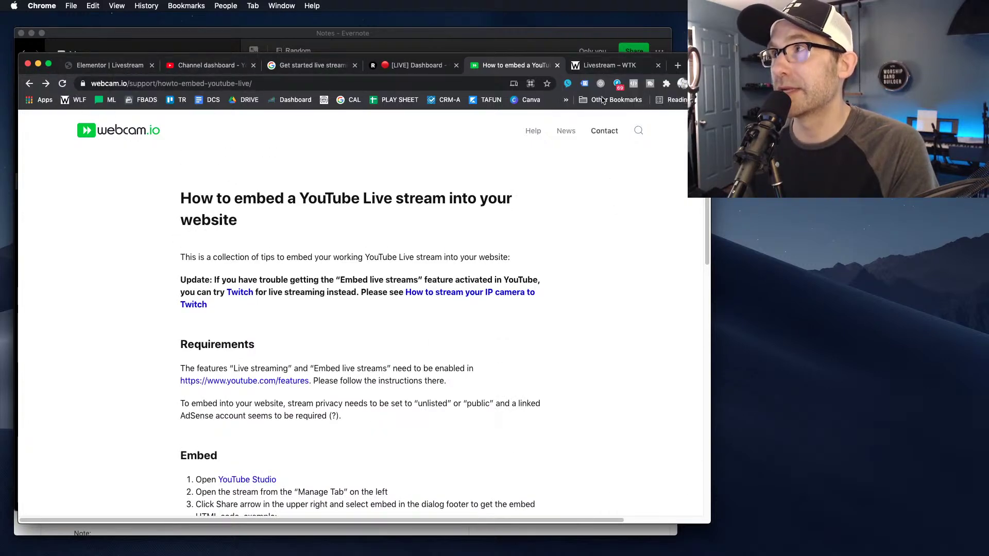
Reload the public Livestream – WTK page and scroll to the embedded player.
{"action": "left_click", "coordinate": [598, 66]}
{"action": "key", "text": "super+r"}
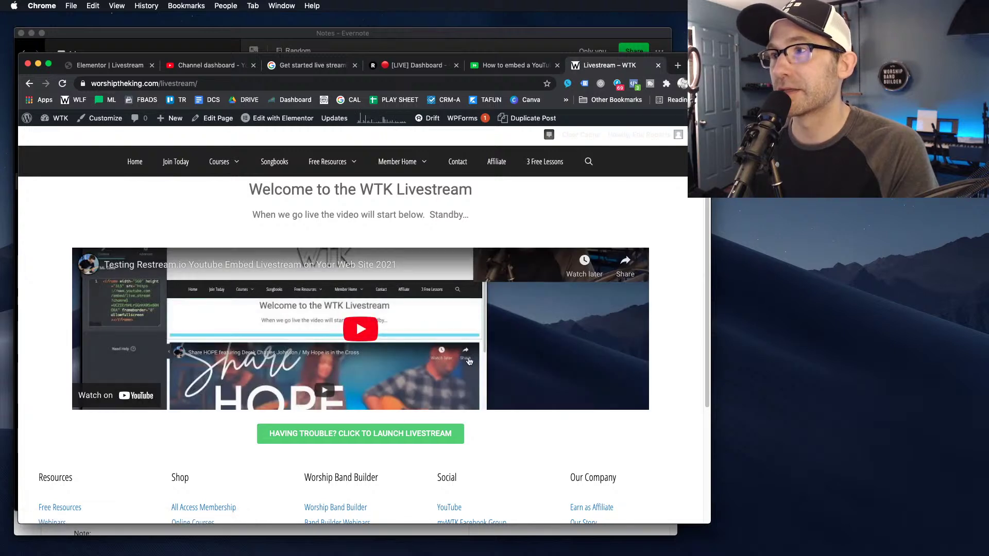
{"action": "scroll", "coordinate": [517, 376], "scroll_direction": "down", "scroll_amount": 1}
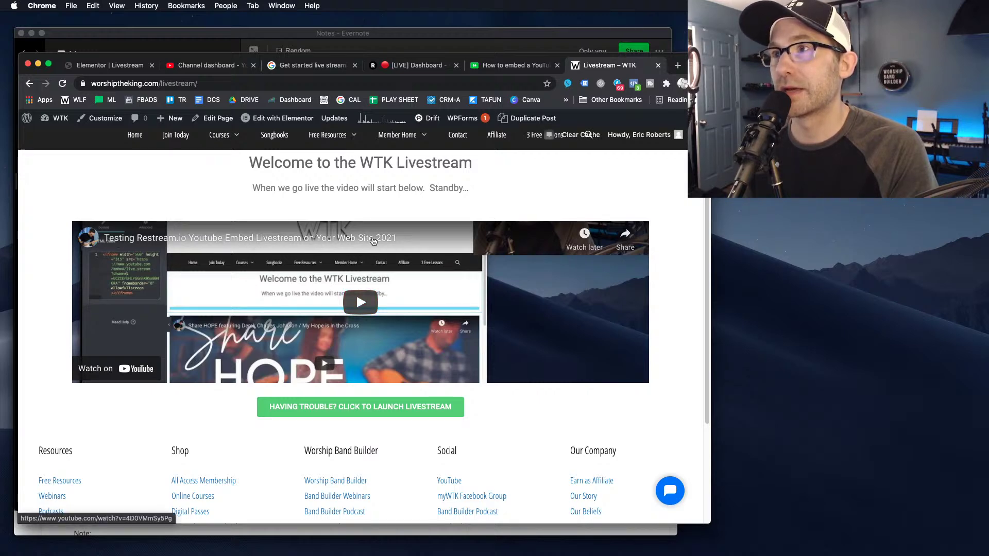
Play and pause the embedded YouTube live stream twice to confirm it runs.
{"action": "left_click", "coordinate": [399, 311]}
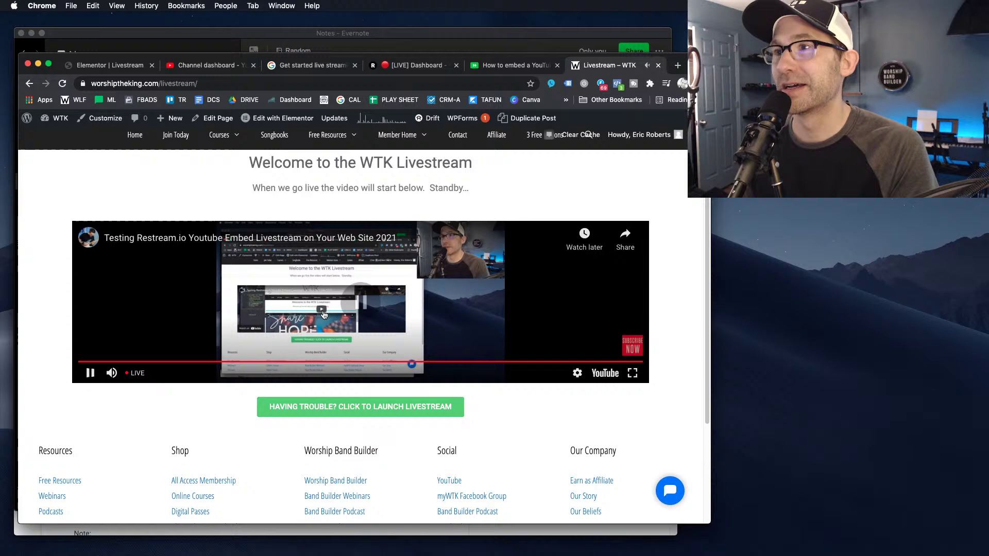
{"action": "left_click", "coordinate": [322, 312]}
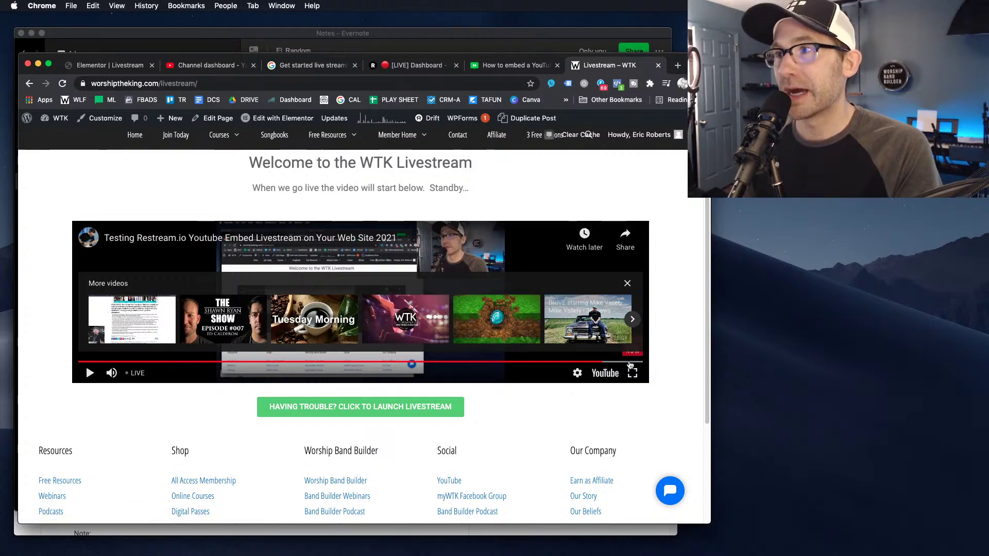
{"action": "scroll", "coordinate": [543, 391], "scroll_direction": "down", "scroll_amount": 1}
{"action": "scroll", "coordinate": [542, 391], "scroll_direction": "up", "scroll_amount": 2}
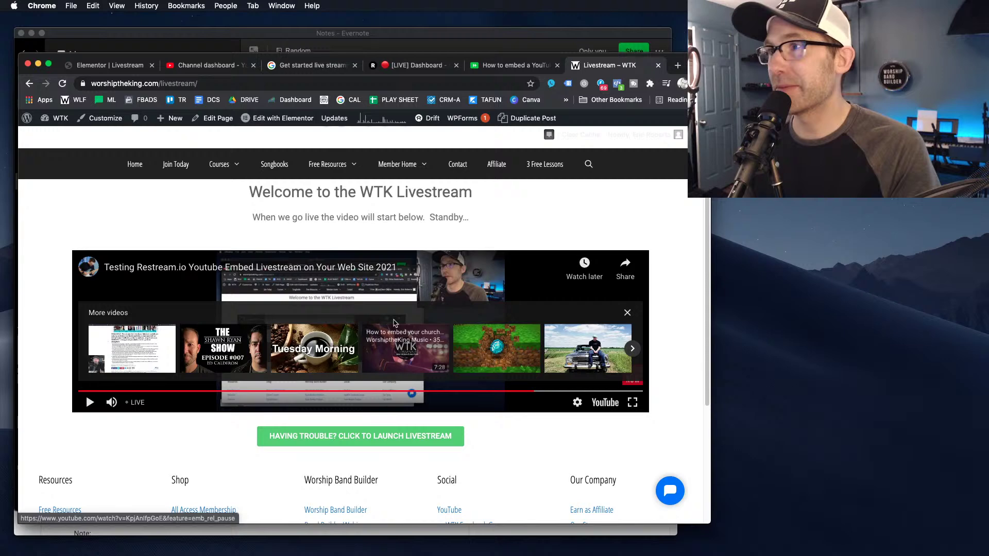
{"action": "left_click", "coordinate": [392, 283]}
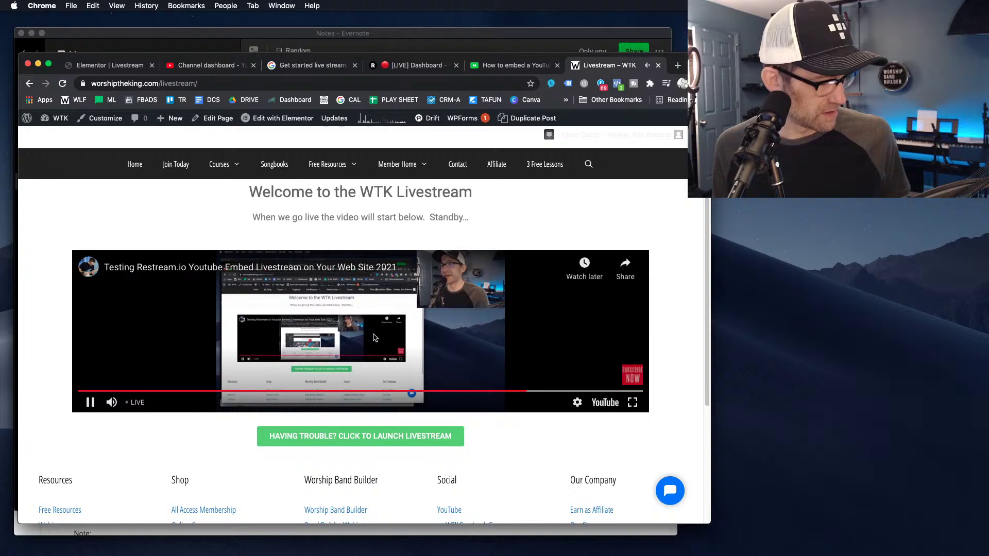
{"action": "left_click", "coordinate": [357, 324]}
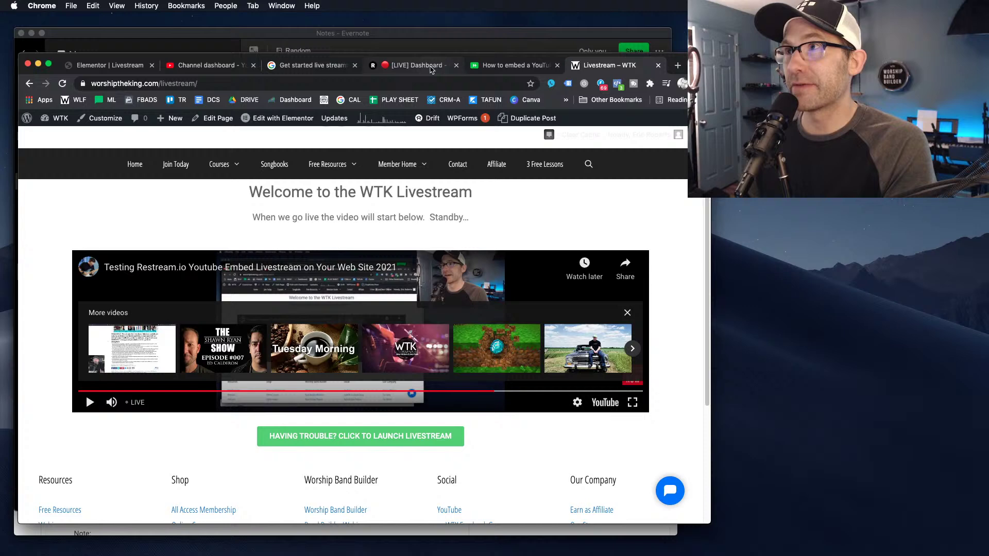
Change the iframe width from 560 to 1920 and height from 315 to 1080, then update the page.
{"action": "left_click", "coordinate": [119, 66]}
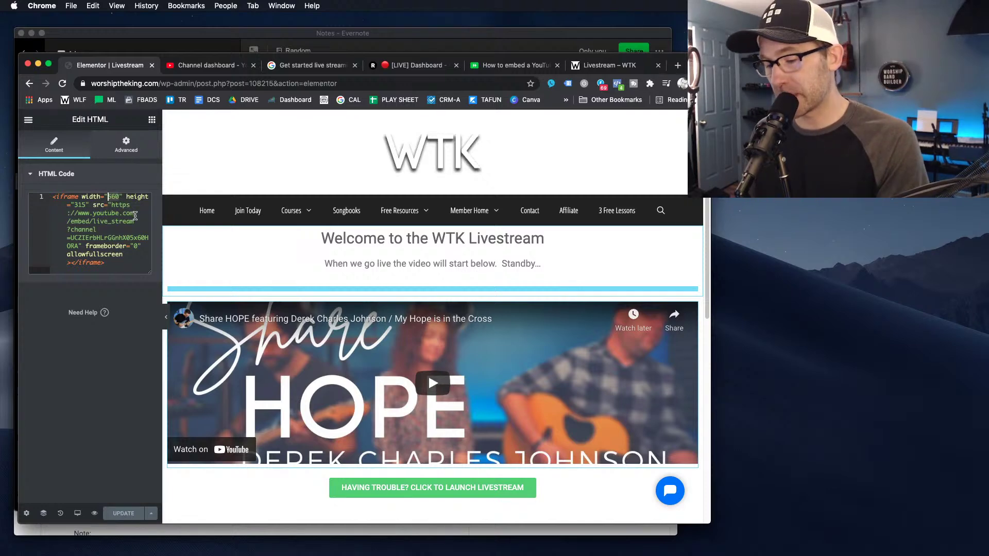
{"action": "key", "text": "Delete"}
{"action": "key", "text": "Delete"}
{"action": "key", "text": "Delete"}
{"action": "type", "text": "1920"}
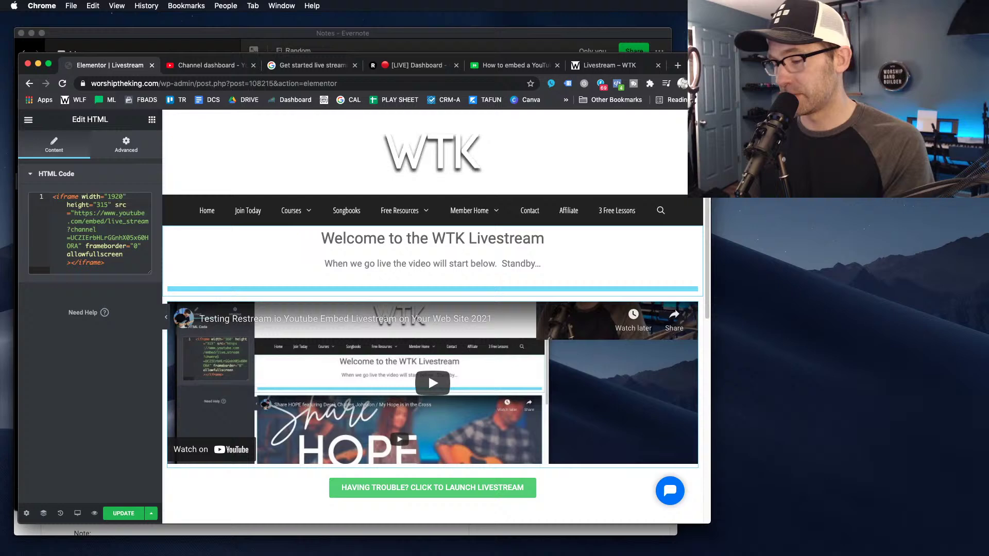
{"action": "double_click", "coordinate": [103, 204]}
{"action": "type", "text": "1080"}
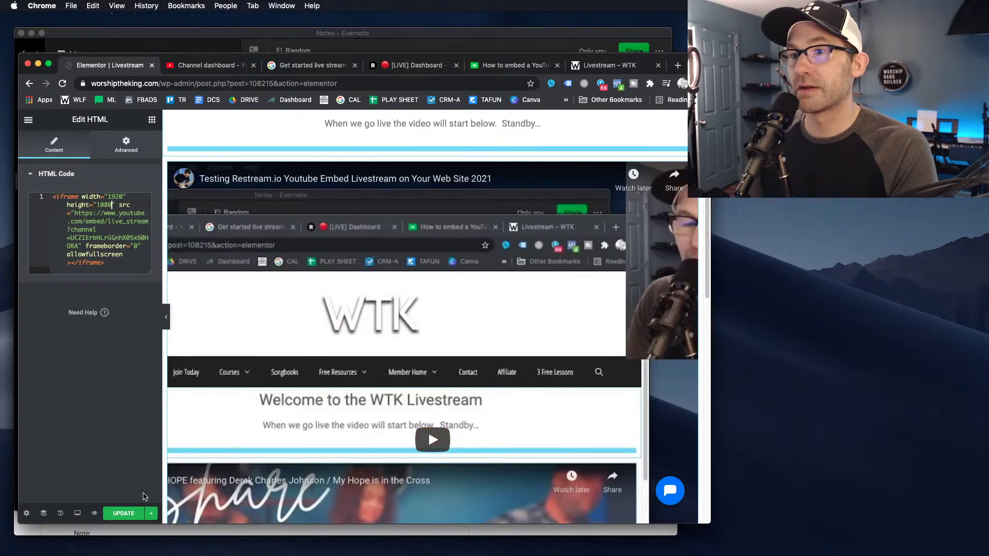
{"action": "left_click", "coordinate": [124, 514]}
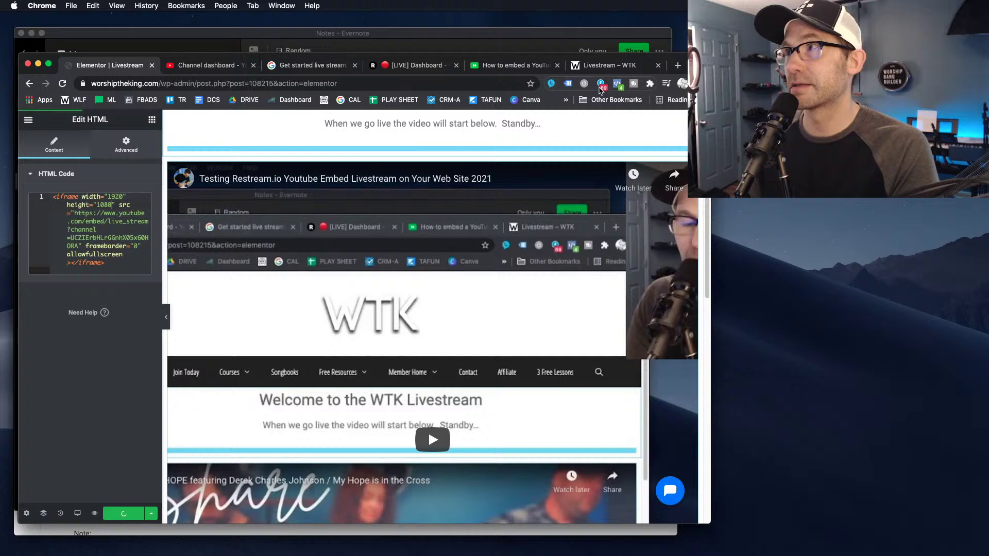
Clear the site cache, reload the public livestream page and narrow the browser window.
{"action": "left_click", "coordinate": [610, 65]}
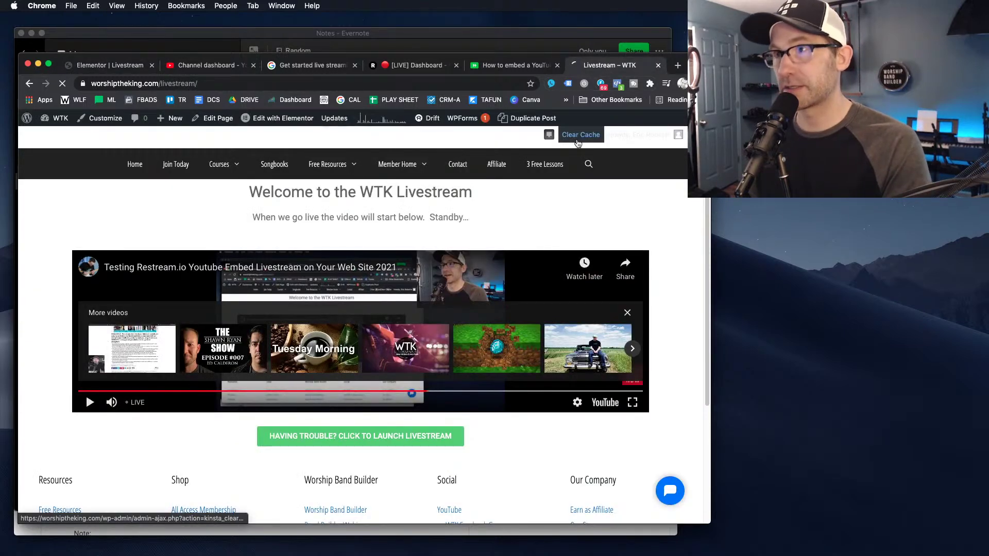
{"action": "left_click", "coordinate": [578, 138]}
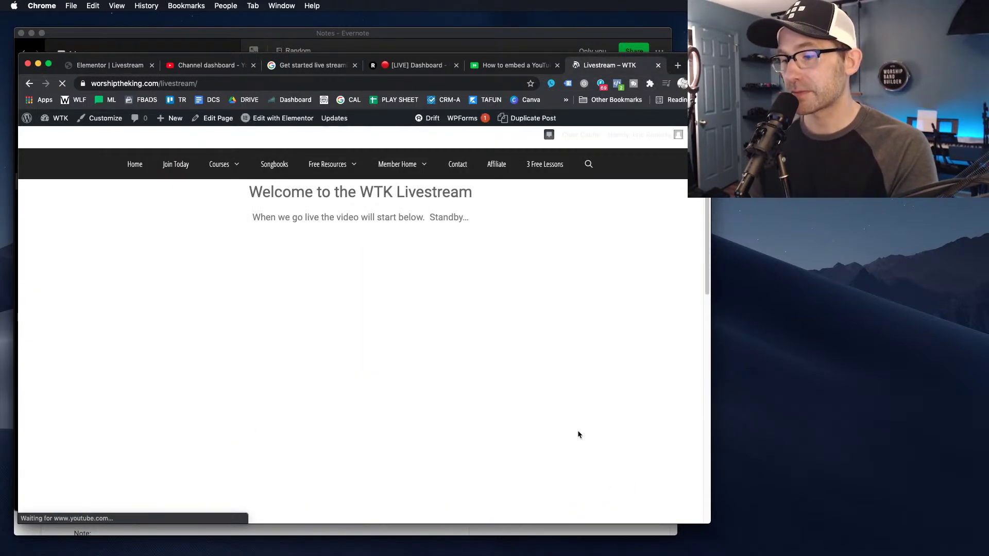
{"action": "left_click_drag", "start_coordinate": [711, 531], "coordinate": [667, 529]}
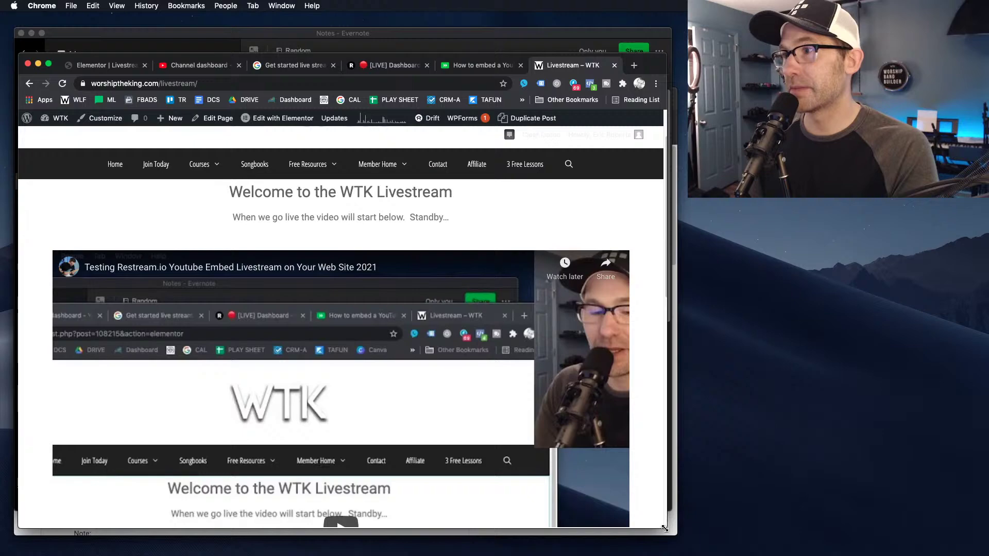
{"action": "scroll", "coordinate": [362, 330], "scroll_direction": "down", "scroll_amount": 3}
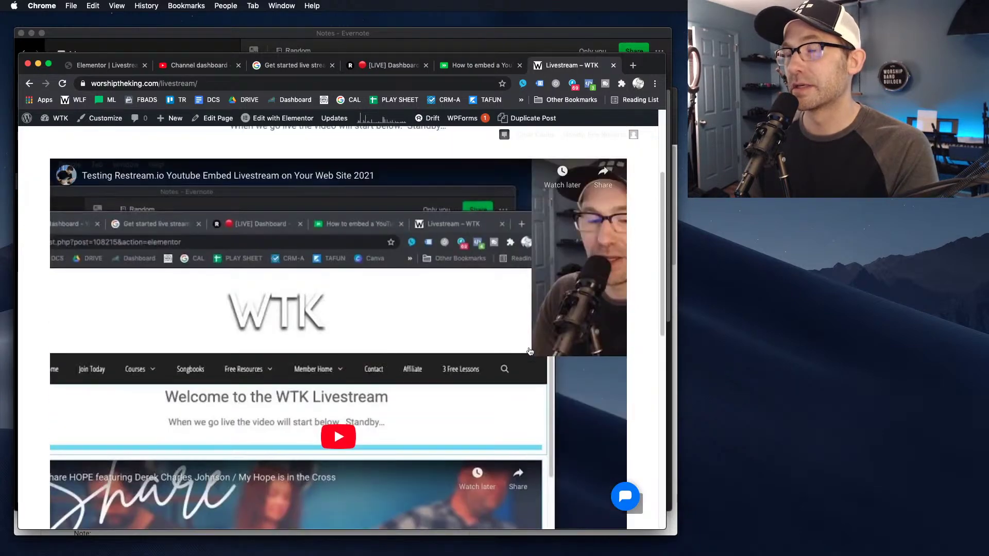
{"action": "scroll", "coordinate": [527, 350], "scroll_direction": "up", "scroll_amount": 2}
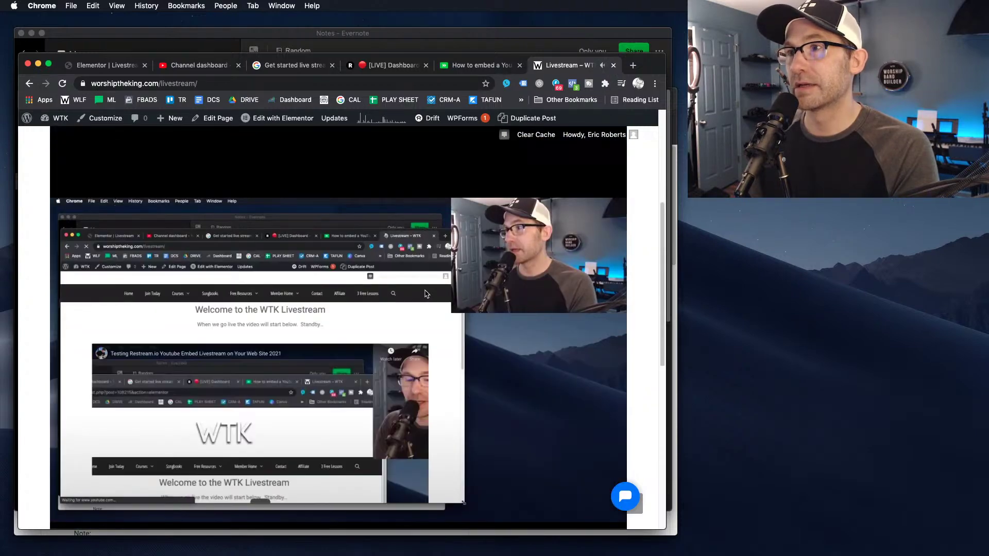
{"action": "scroll", "coordinate": [393, 329], "scroll_direction": "down", "scroll_amount": 3}
{"action": "scroll", "coordinate": [393, 329], "scroll_direction": "up", "scroll_amount": 6}
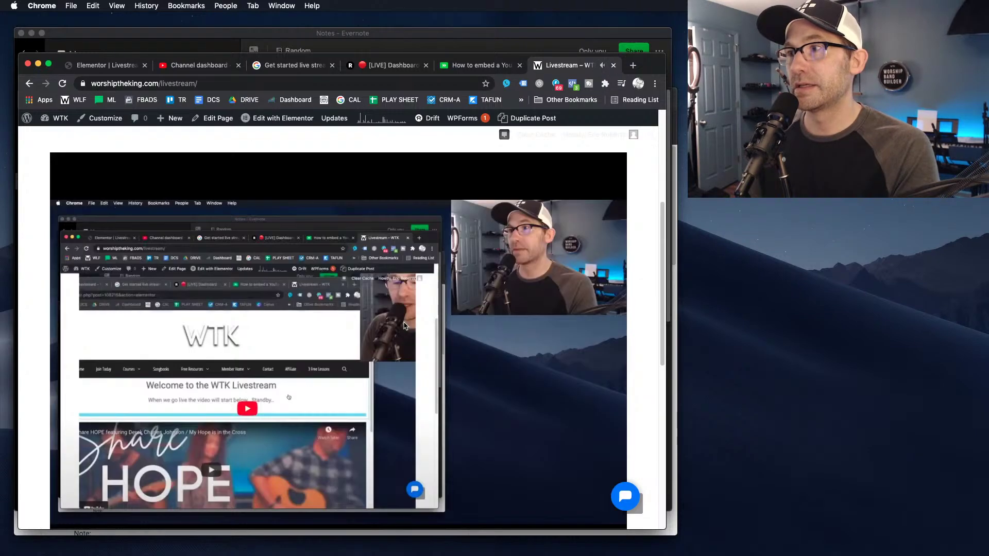
{"action": "scroll", "coordinate": [404, 326], "scroll_direction": "down", "scroll_amount": 2}
{"action": "scroll", "coordinate": [404, 326], "scroll_direction": "down", "scroll_amount": 3}
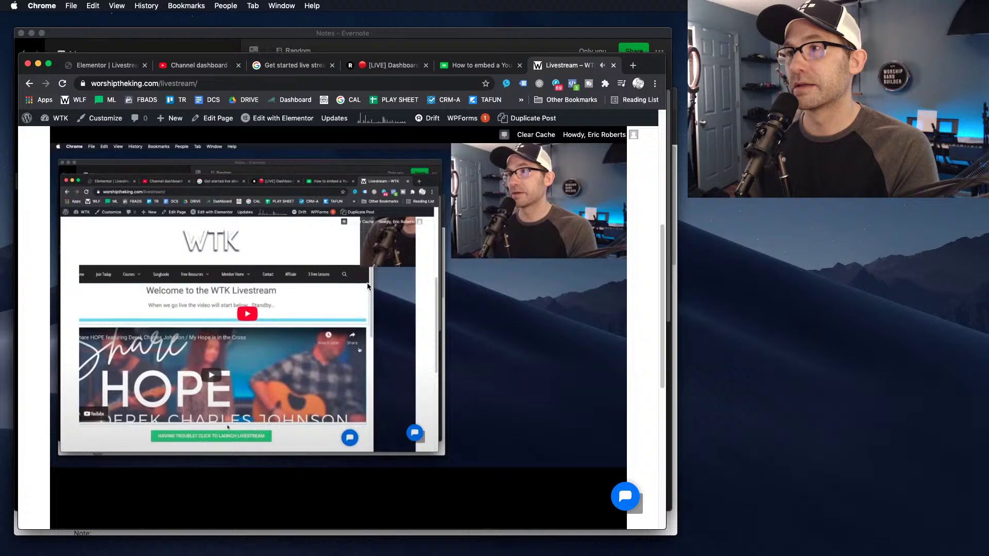
Pause and resume the enlarged embedded stream, then scroll down to the green launch button.
{"action": "left_click", "coordinate": [341, 309]}
{"action": "scroll", "coordinate": [558, 316], "scroll_direction": "down", "scroll_amount": 4}
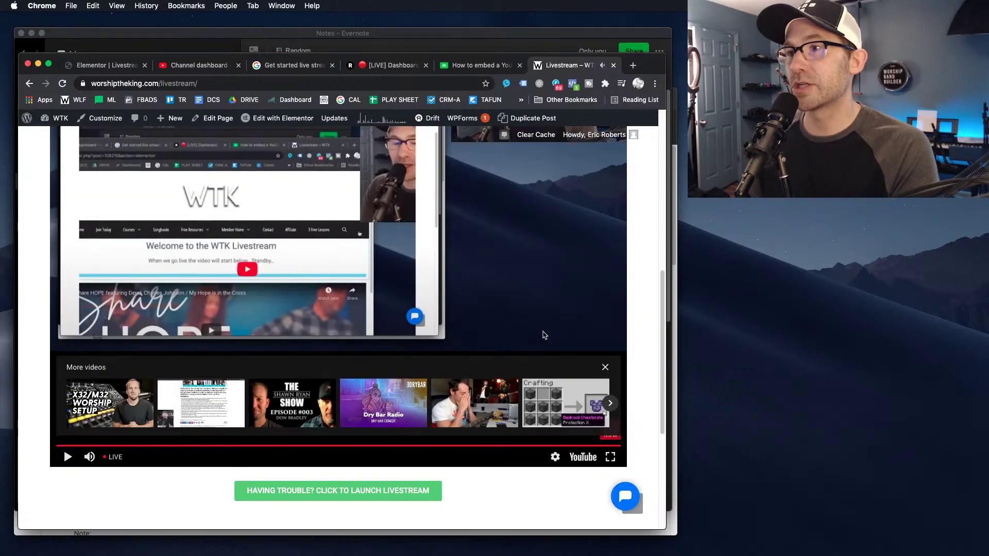
{"action": "scroll", "coordinate": [435, 276], "scroll_direction": "up", "scroll_amount": 3}
{"action": "left_click", "coordinate": [340, 265]}
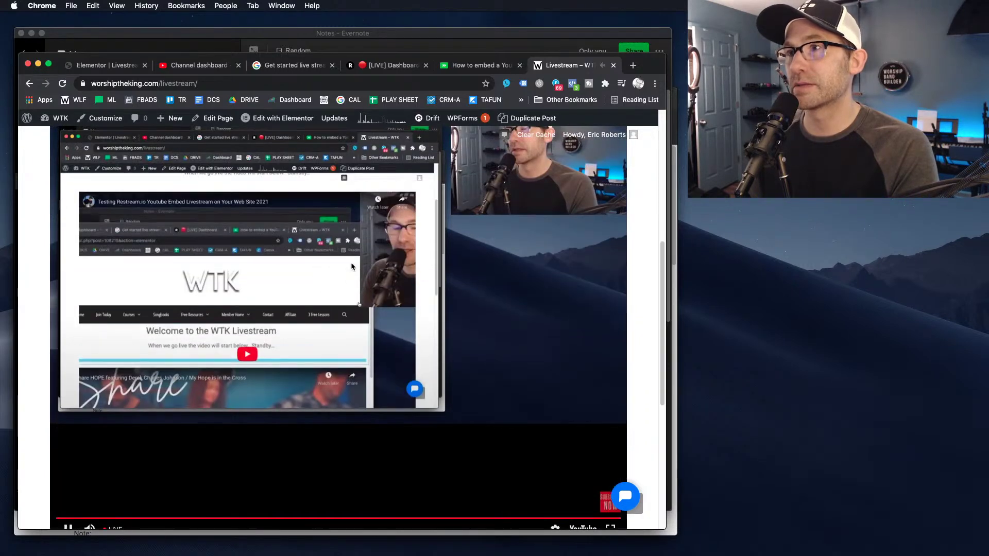
{"action": "left_click", "coordinate": [338, 273]}
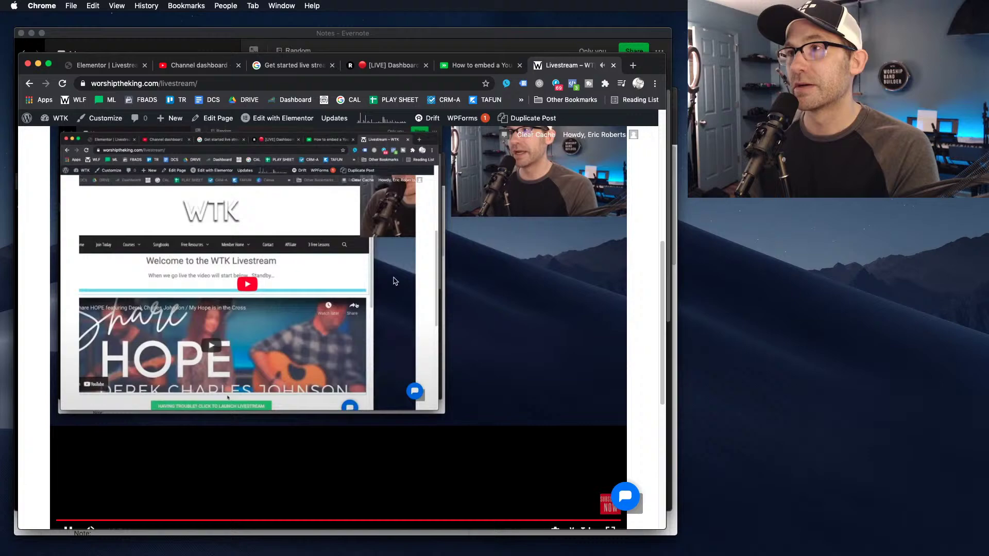
{"action": "scroll", "coordinate": [357, 298], "scroll_direction": "up", "scroll_amount": 4}
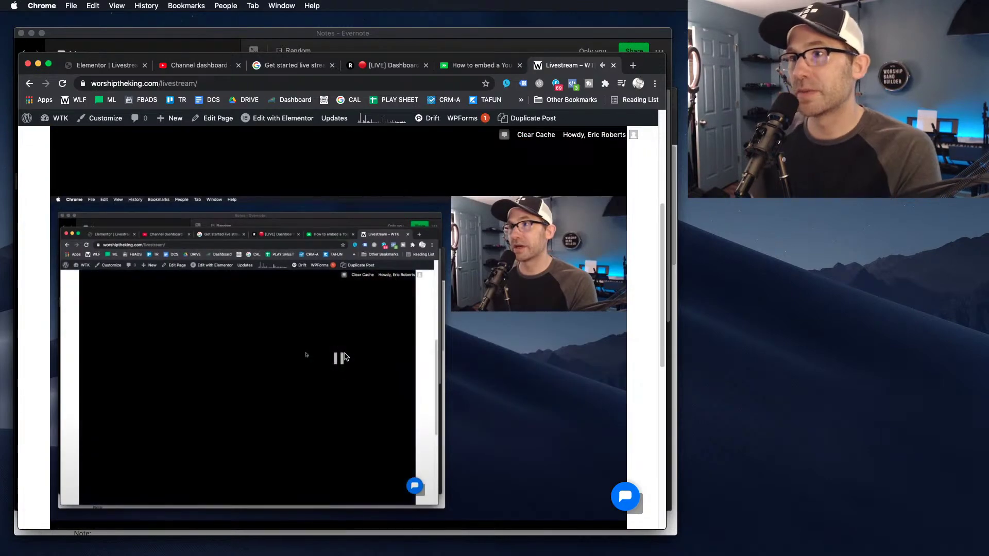
{"action": "scroll", "coordinate": [531, 286], "scroll_direction": "down", "scroll_amount": 6}
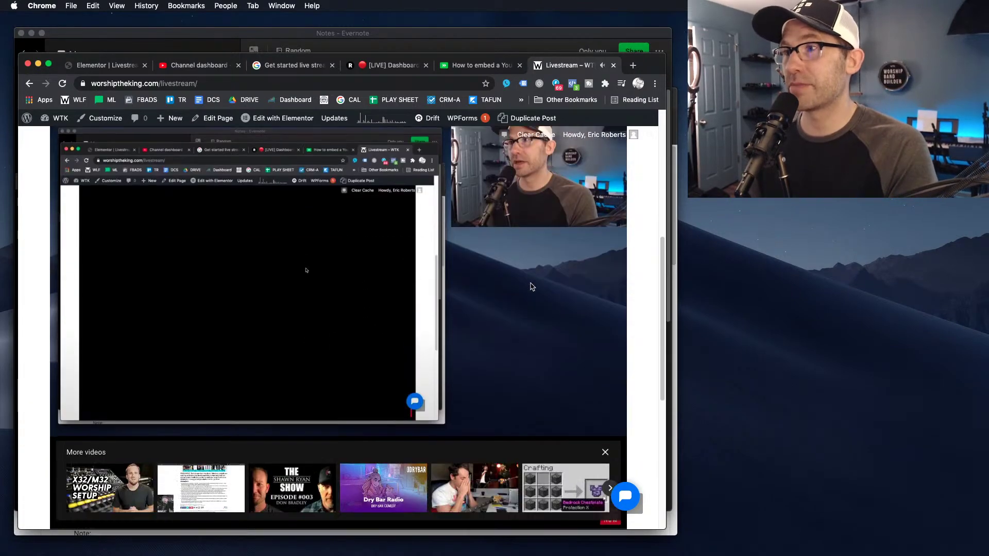
{"action": "scroll", "coordinate": [508, 279], "scroll_direction": "down", "scroll_amount": 2}
{"action": "scroll", "coordinate": [508, 280], "scroll_direction": "up", "scroll_amount": 10}
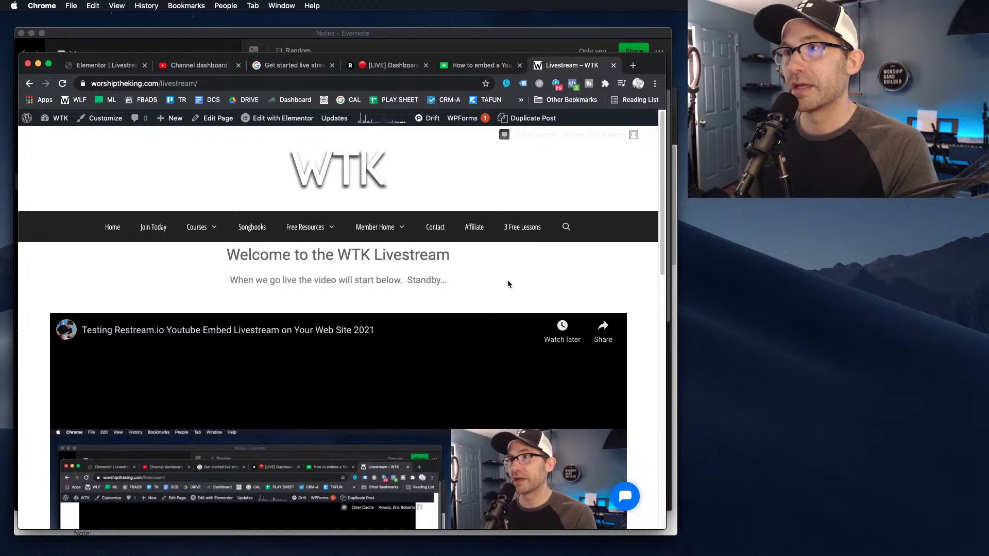
{"action": "scroll", "coordinate": [500, 273], "scroll_direction": "down", "scroll_amount": 4}
{"action": "scroll", "coordinate": [494, 268], "scroll_direction": "down", "scroll_amount": 5}
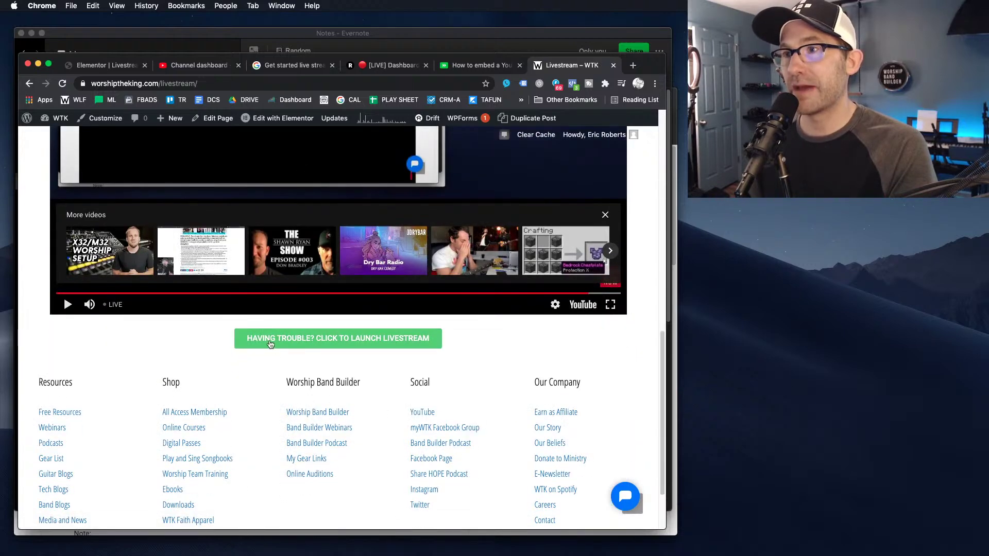
Launch the livestream on YouTube with 'Having trouble? Click to launch livestream' and pause playback.
{"action": "left_click", "coordinate": [375, 340]}
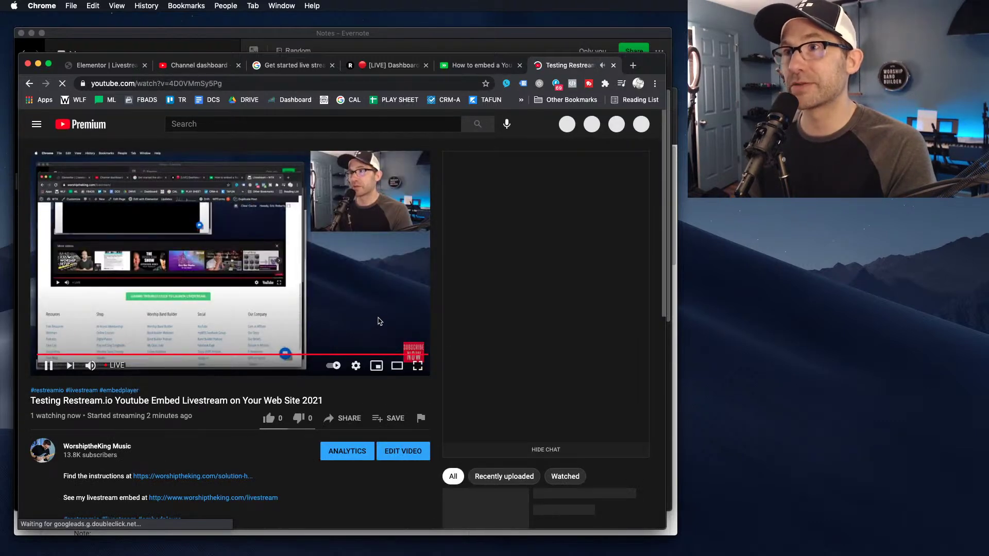
{"action": "left_click", "coordinate": [48, 365]}
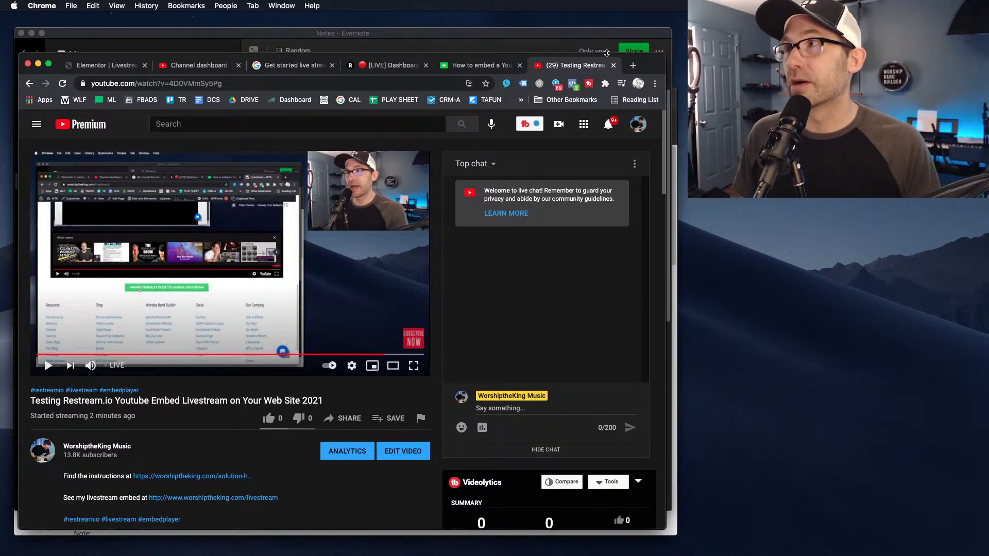
Load churchatspringhill.org in a new tab and scroll to its Easter banner.
{"action": "left_click", "coordinate": [633, 66]}
{"action": "left_click", "coordinate": [364, 84]}
{"action": "type", "text": "the"}
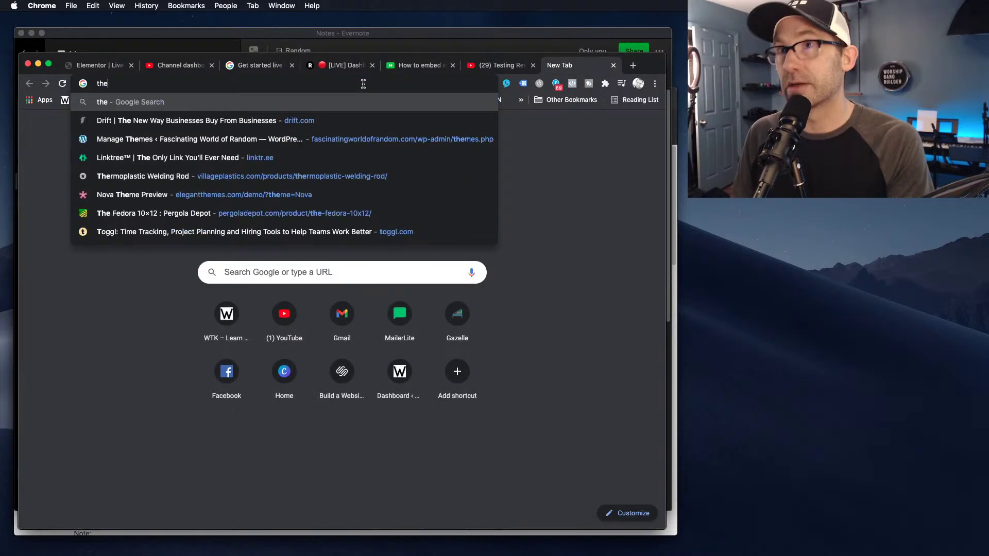
{"action": "key", "text": "BackSpace"}
{"action": "key", "text": "BackSpace"}
{"action": "key", "text": "BackSpace"}
{"action": "type", "text": "churchats"}
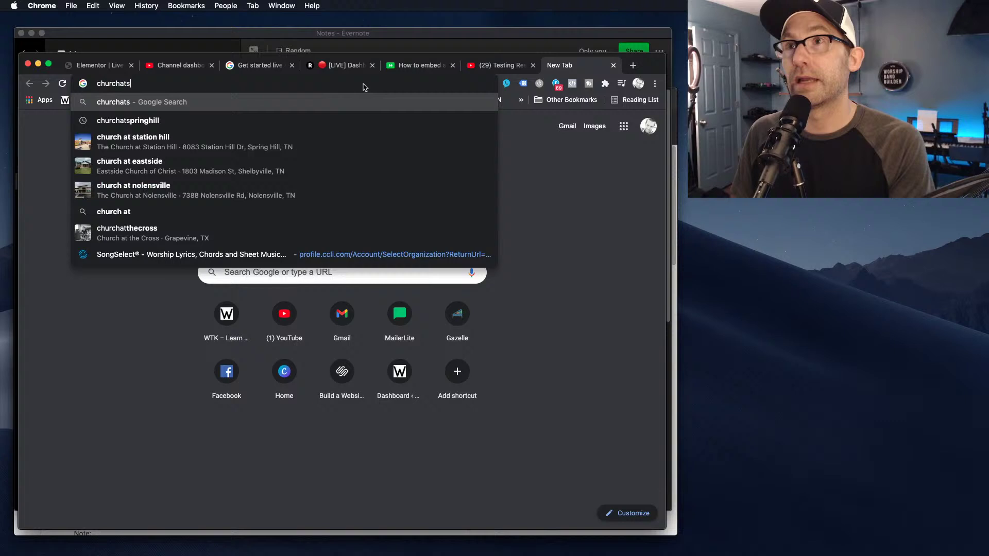
{"action": "type", "text": "pringhill.org"}
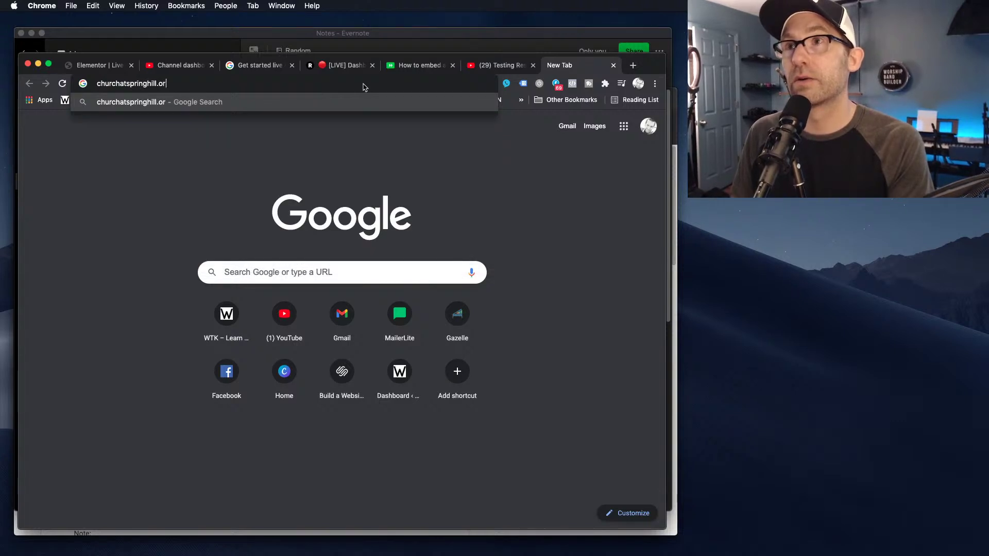
{"action": "key", "text": "Return"}
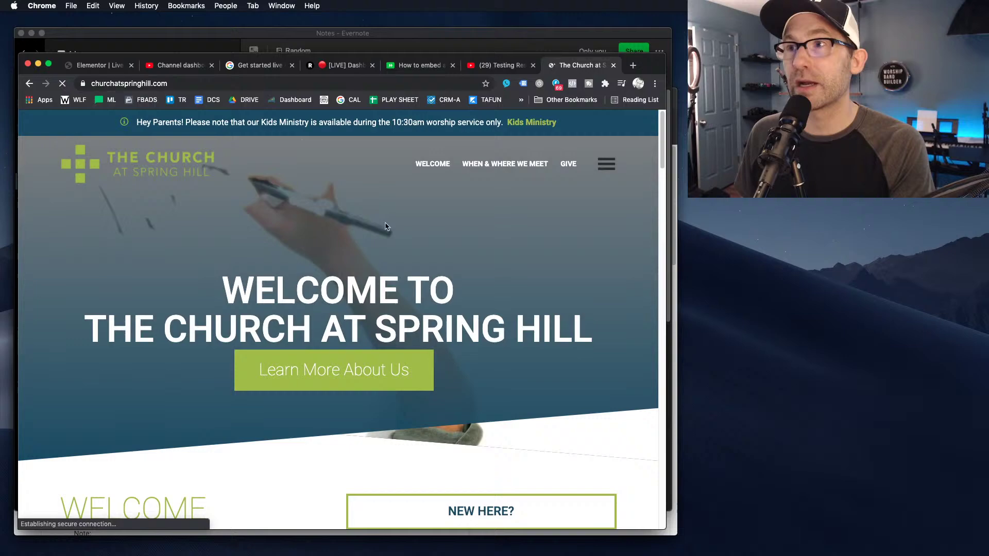
{"action": "scroll", "coordinate": [411, 299], "scroll_direction": "down", "scroll_amount": 6}
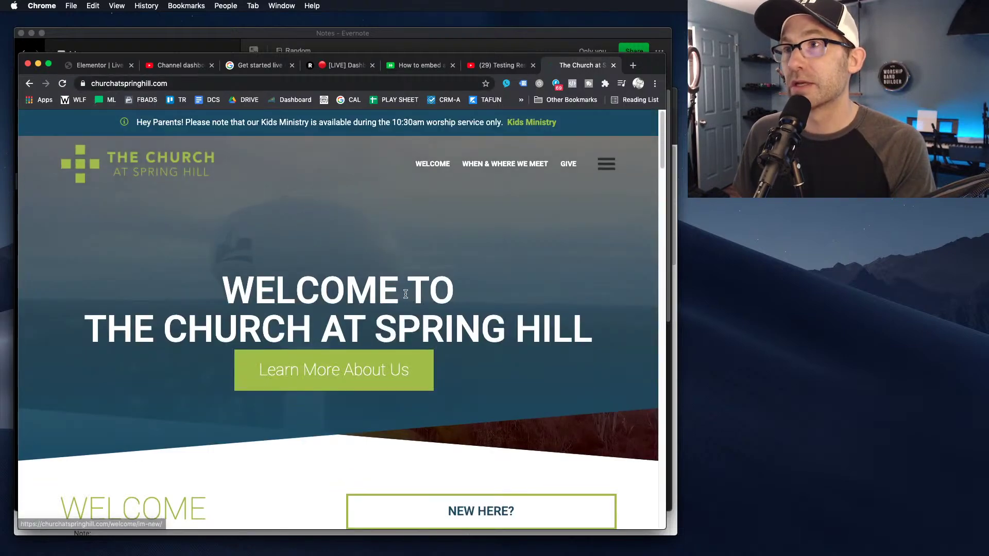
{"action": "scroll", "coordinate": [407, 293], "scroll_direction": "down", "scroll_amount": 15}
{"action": "scroll", "coordinate": [420, 288], "scroll_direction": "up", "scroll_amount": 5}
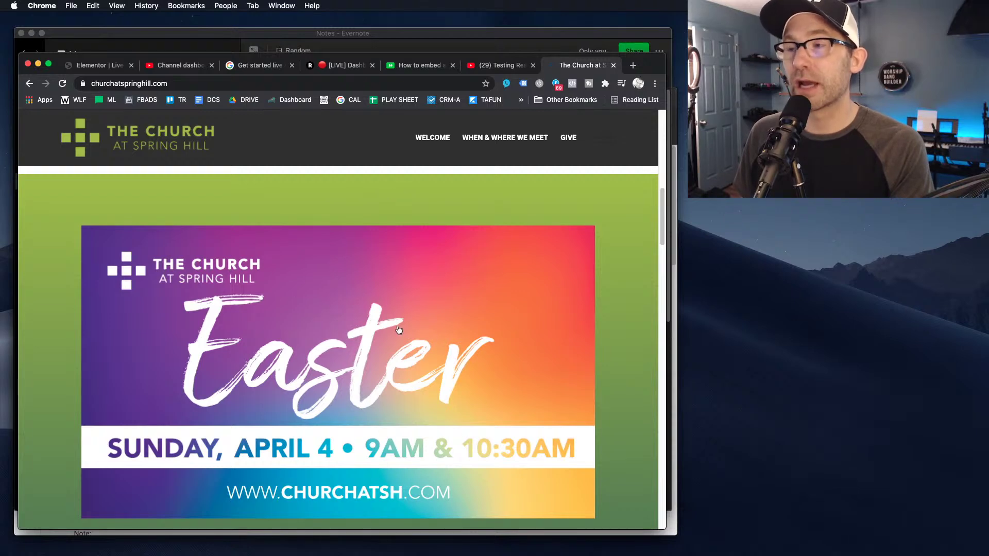
{"action": "scroll", "coordinate": [398, 331], "scroll_direction": "up", "scroll_amount": 10}
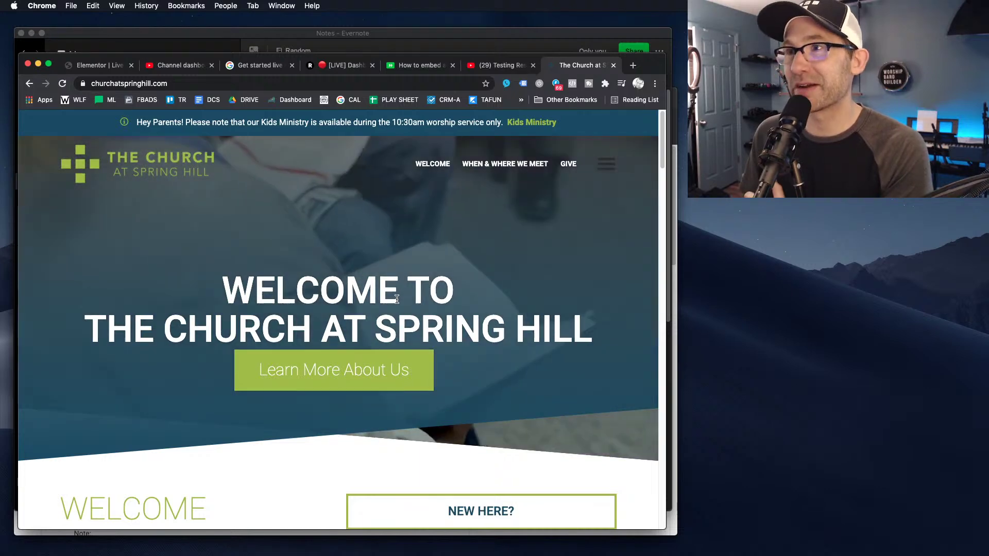
Scroll over the church homepage's Easter banner and Upcoming Events, ending back at the top.
{"action": "scroll", "coordinate": [399, 314], "scroll_direction": "down", "scroll_amount": 5}
{"action": "scroll", "coordinate": [403, 334], "scroll_direction": "down", "scroll_amount": 8}
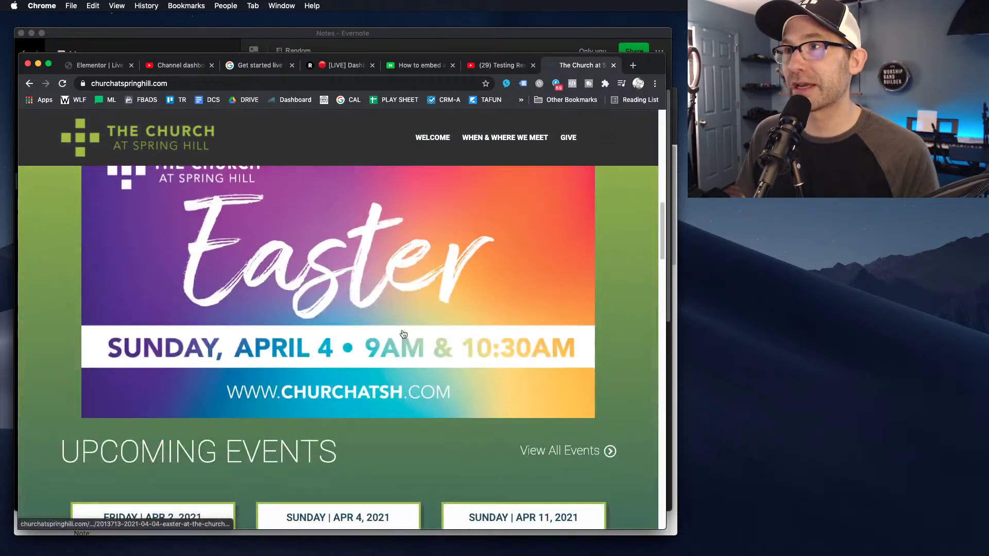
{"action": "scroll", "coordinate": [405, 334], "scroll_direction": "up", "scroll_amount": 3}
{"action": "scroll", "coordinate": [406, 334], "scroll_direction": "down", "scroll_amount": 1}
{"action": "scroll", "coordinate": [406, 334], "scroll_direction": "down", "scroll_amount": 1}
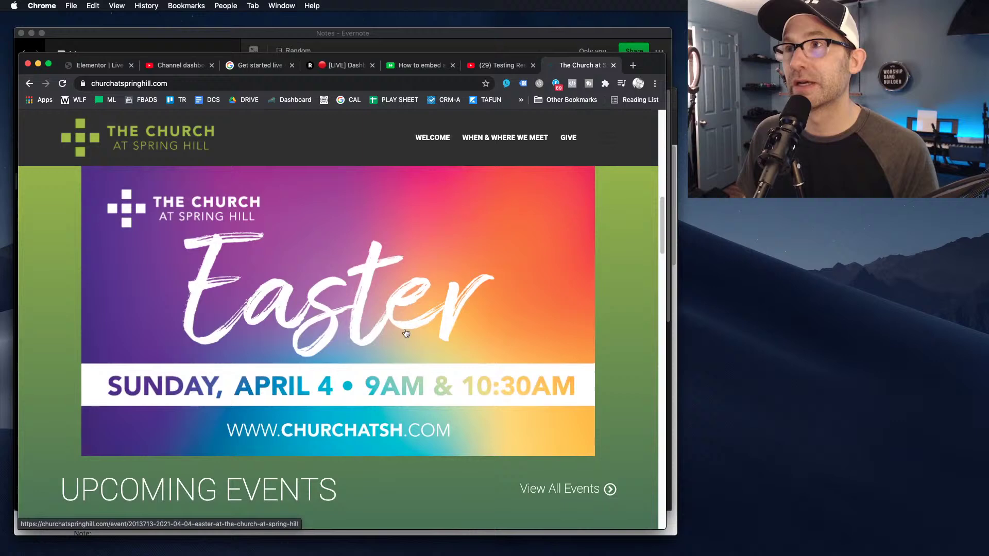
{"action": "scroll", "coordinate": [406, 334], "scroll_direction": "up", "scroll_amount": 1}
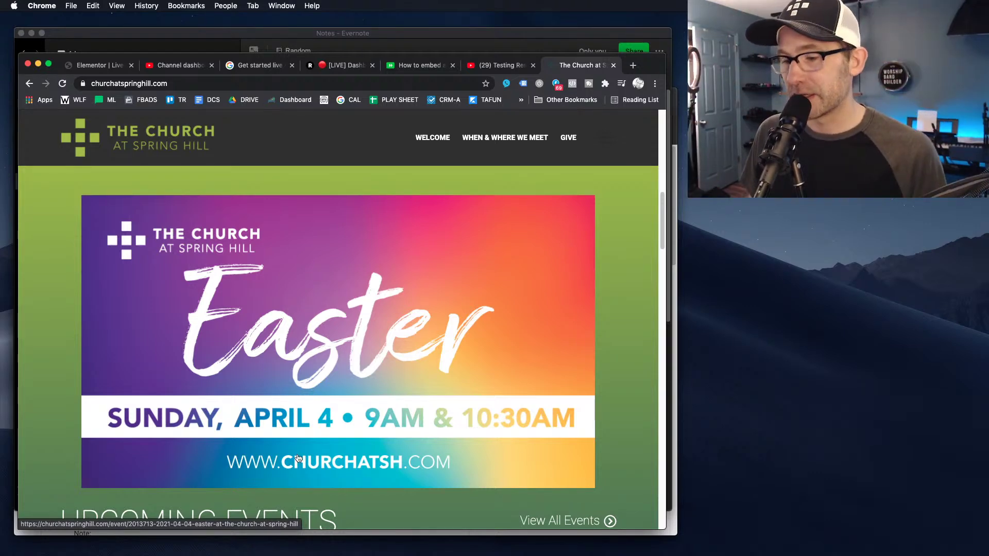
{"action": "scroll", "coordinate": [453, 305], "scroll_direction": "down", "scroll_amount": 3}
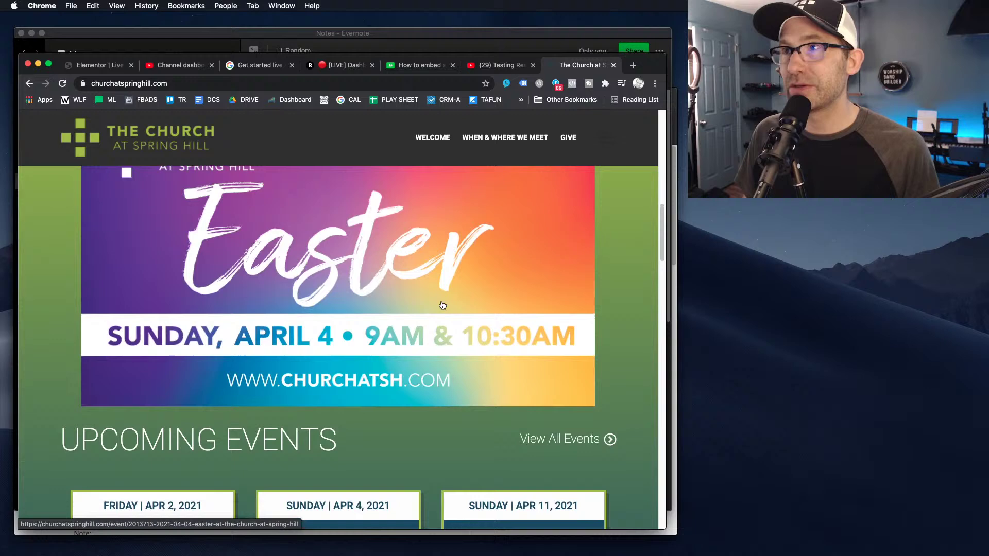
{"action": "scroll", "coordinate": [442, 306], "scroll_direction": "up", "scroll_amount": 3}
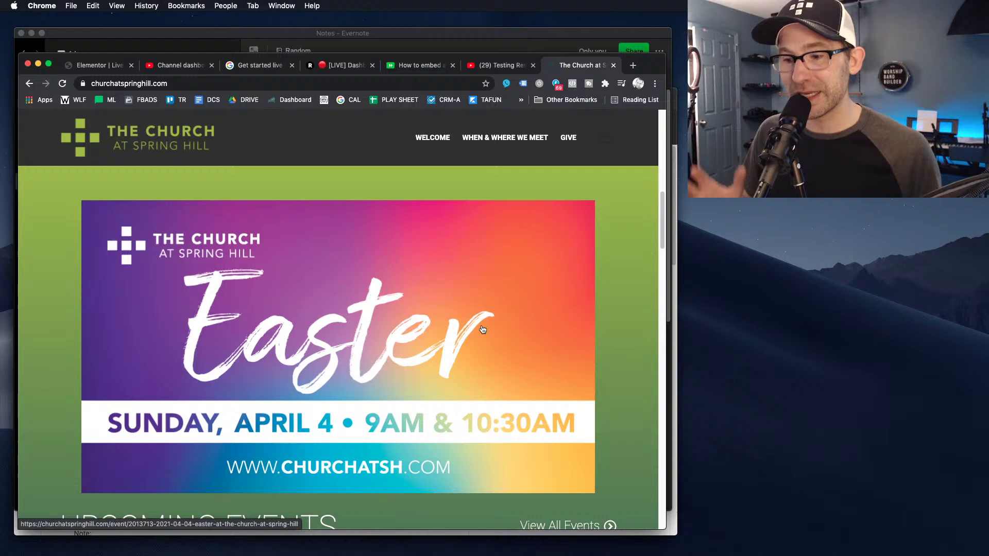
{"action": "scroll", "coordinate": [463, 340], "scroll_direction": "down", "scroll_amount": 2}
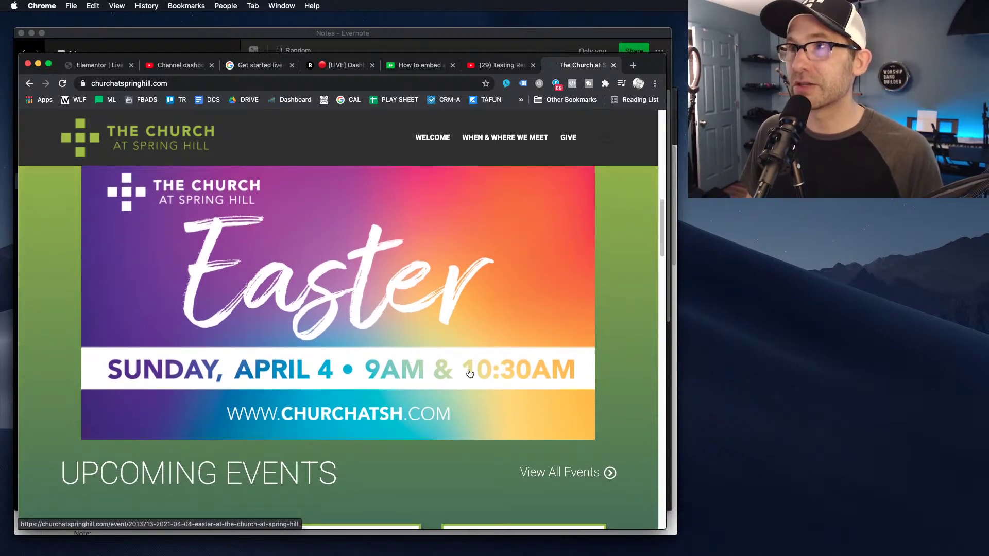
{"action": "scroll", "coordinate": [431, 301], "scroll_direction": "up", "scroll_amount": 10}
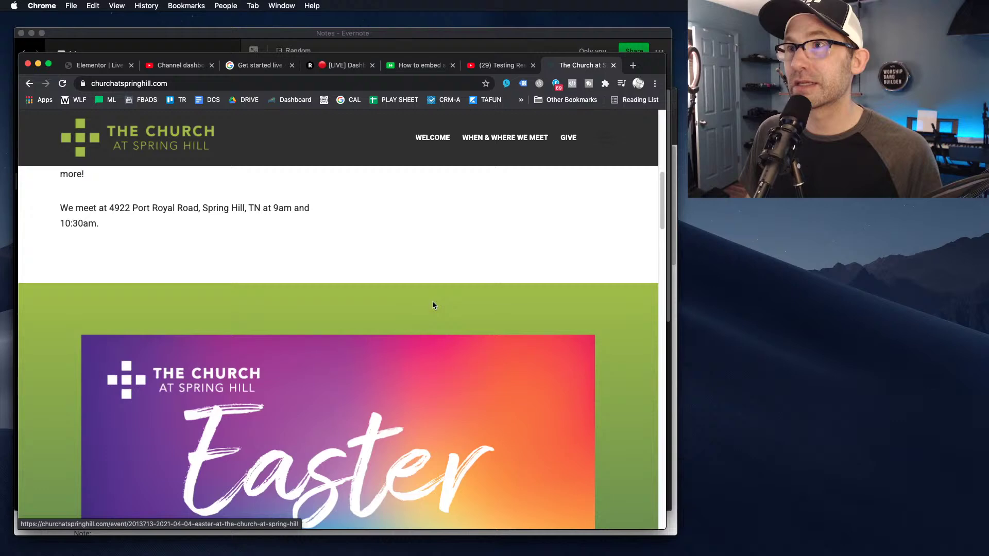
{"action": "scroll", "coordinate": [437, 309], "scroll_direction": "up", "scroll_amount": 3}
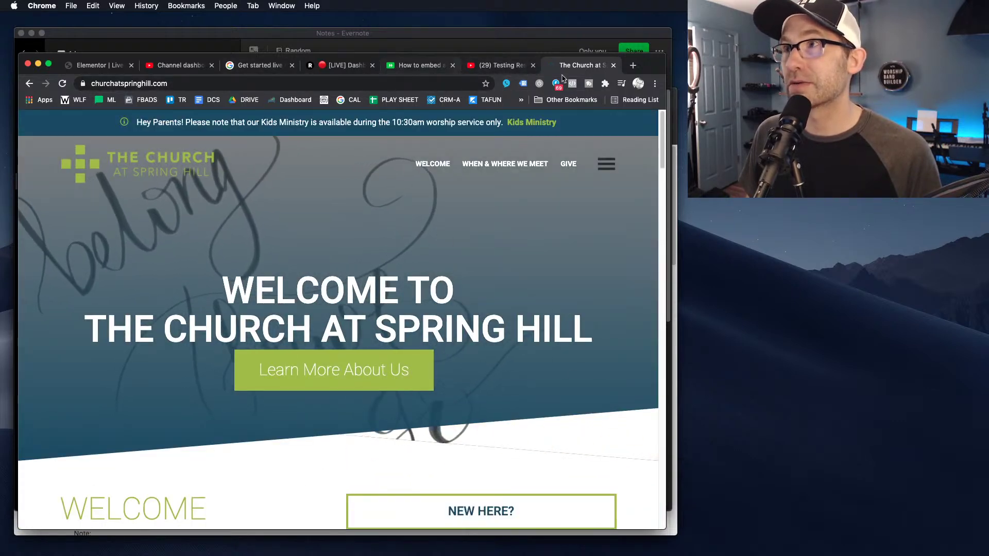
Open the worshiptheking.com livestream page in a new tab.
{"action": "left_click", "coordinate": [634, 66]}
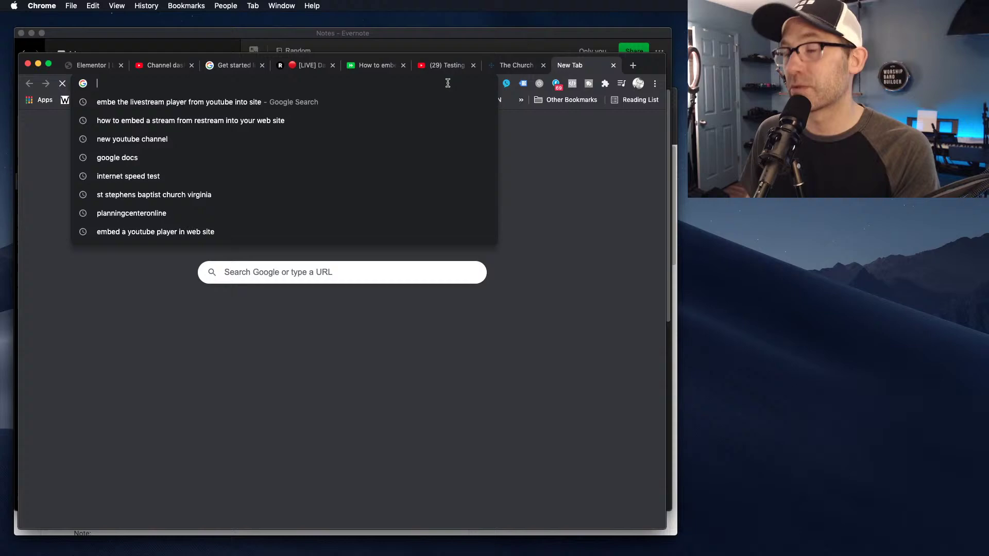
{"action": "type", "text": "worsipth"}
{"action": "key", "text": "BackSpace"}
{"action": "key", "text": "BackSpace"}
{"action": "key", "text": "BackSpace"}
{"action": "key", "text": "BackSpace"}
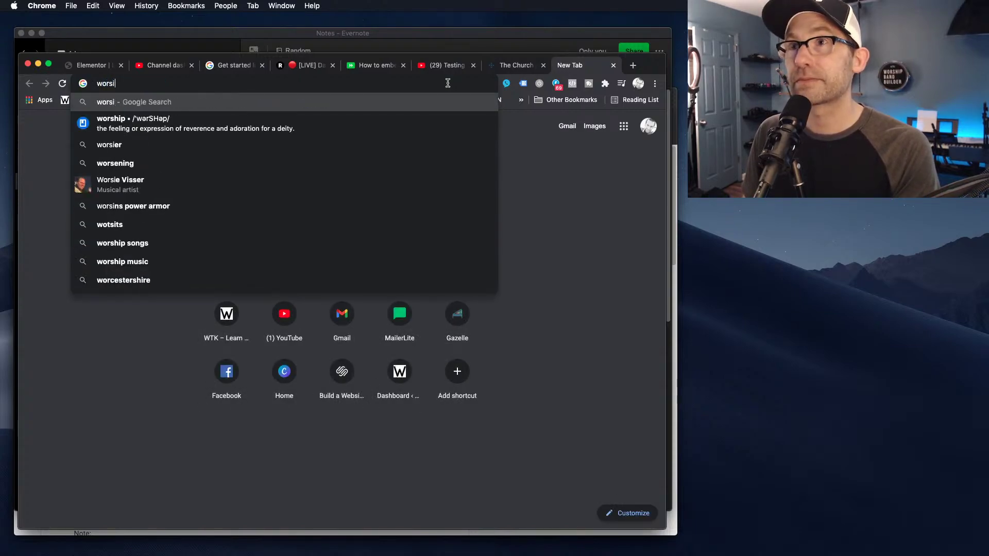
{"action": "type", "text": "sh"}
{"action": "key", "text": "BackSpace"}
{"action": "key", "text": "BackSpace"}
{"action": "type", "text": "hip"}
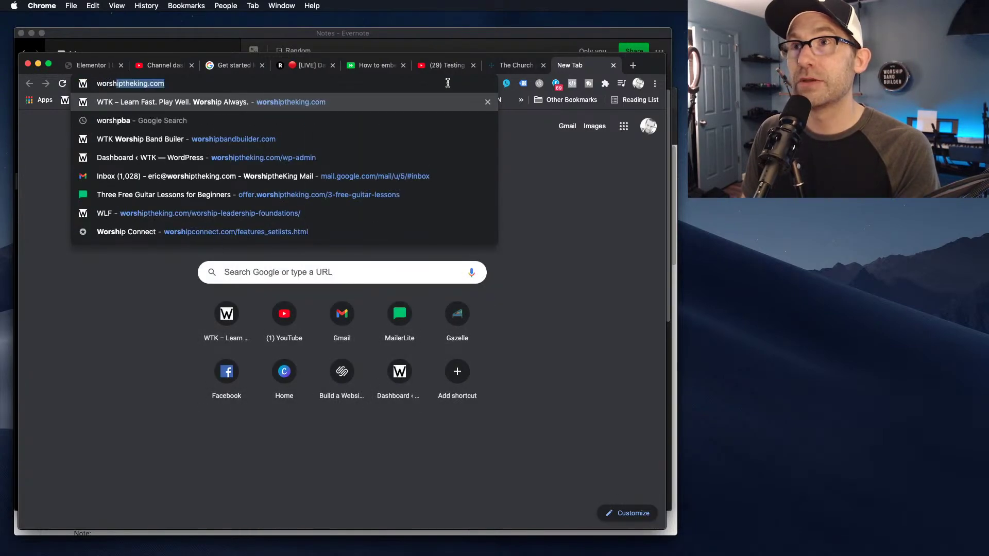
{"action": "type", "text": "theking.com/live"}
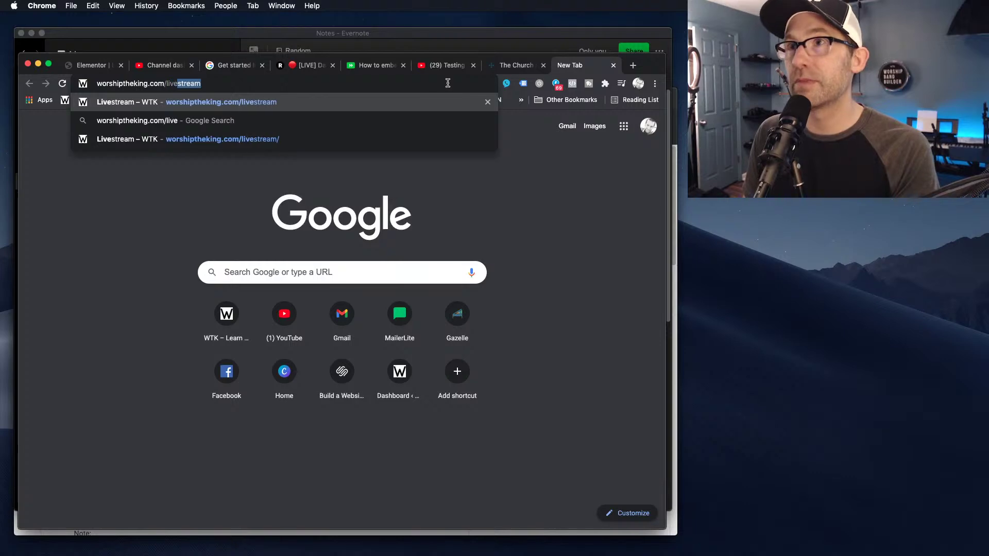
{"action": "key", "text": "Return"}
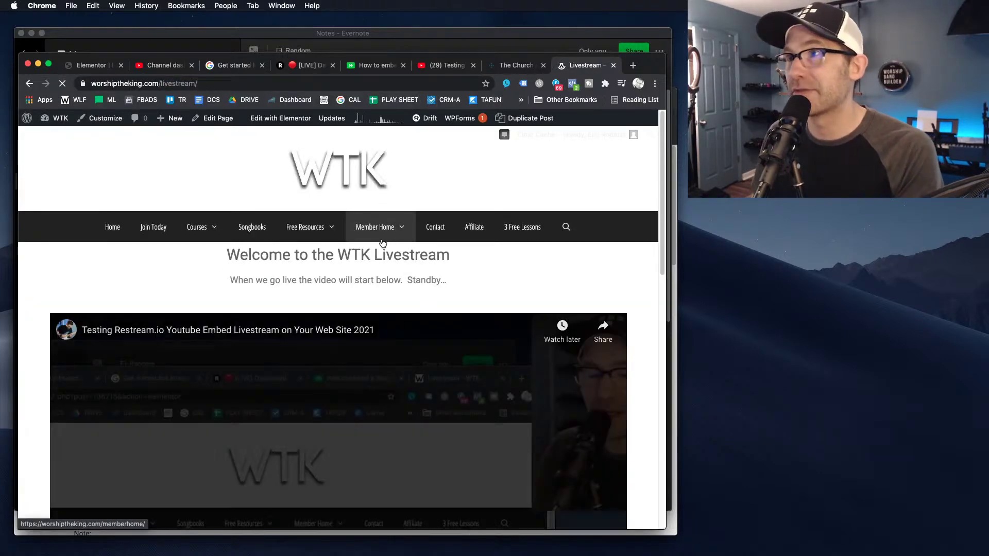
Scroll the page to inspect the YouTube embed below the welcome heading.
{"action": "scroll", "coordinate": [380, 250], "scroll_direction": "down", "scroll_amount": 2}
{"action": "scroll", "coordinate": [380, 250], "scroll_direction": "down", "scroll_amount": 3}
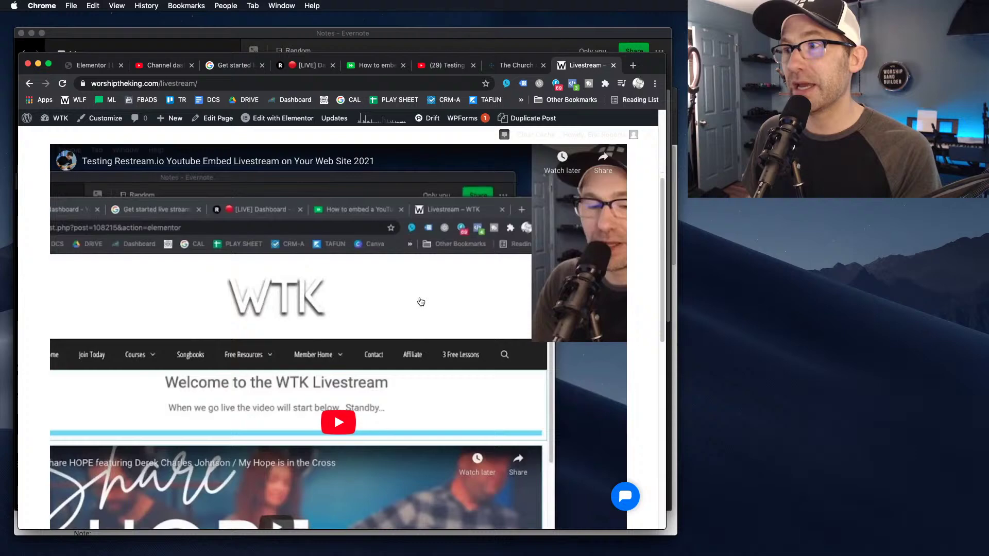
{"action": "scroll", "coordinate": [422, 299], "scroll_direction": "up", "scroll_amount": 2}
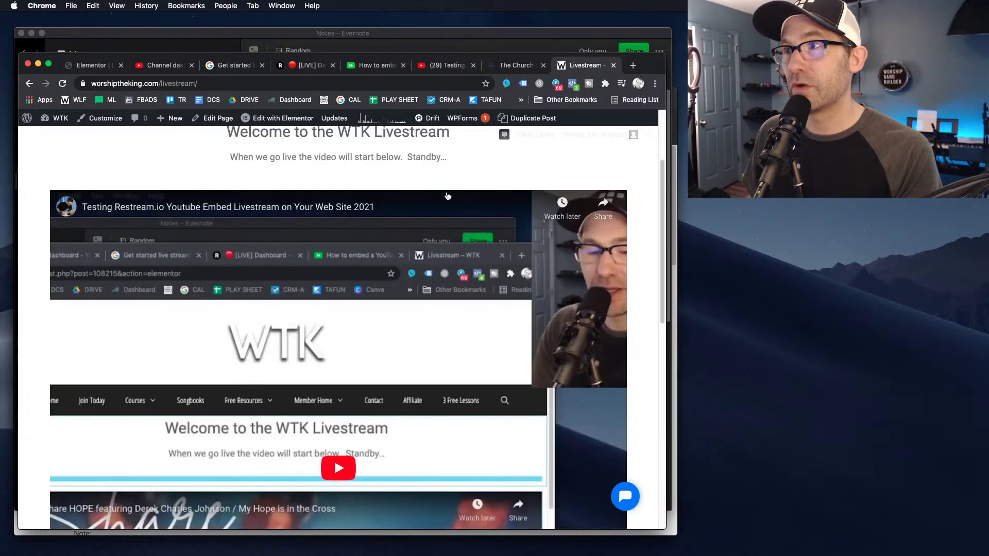
{"action": "scroll", "coordinate": [311, 359], "scroll_direction": "down", "scroll_amount": 4}
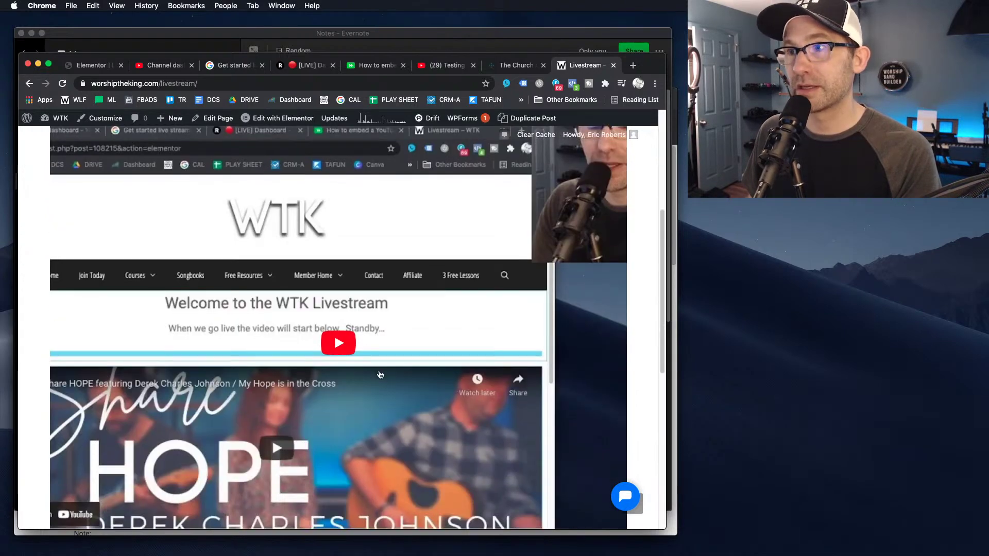
{"action": "scroll", "coordinate": [390, 387], "scroll_direction": "up", "scroll_amount": 3}
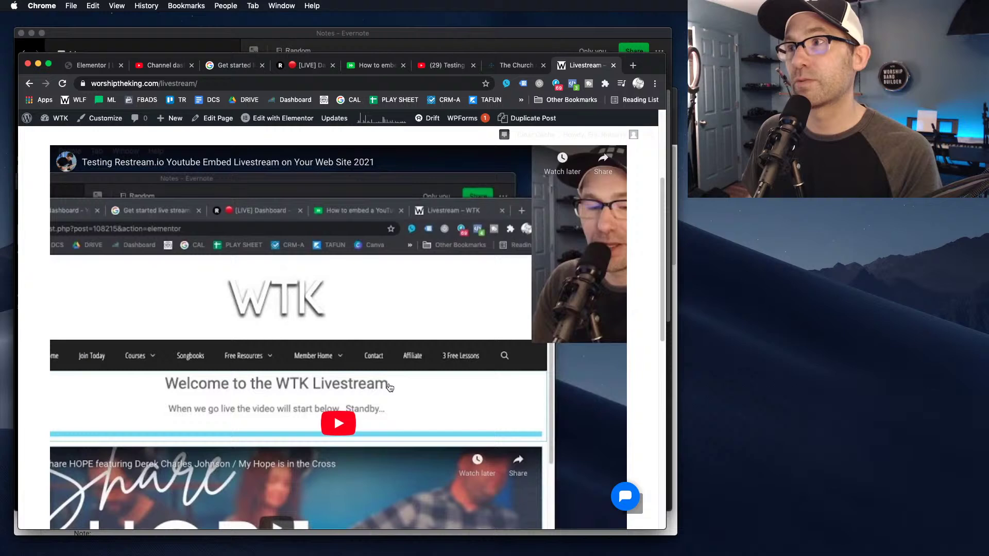
{"action": "scroll", "coordinate": [390, 387], "scroll_direction": "down", "scroll_amount": 1}
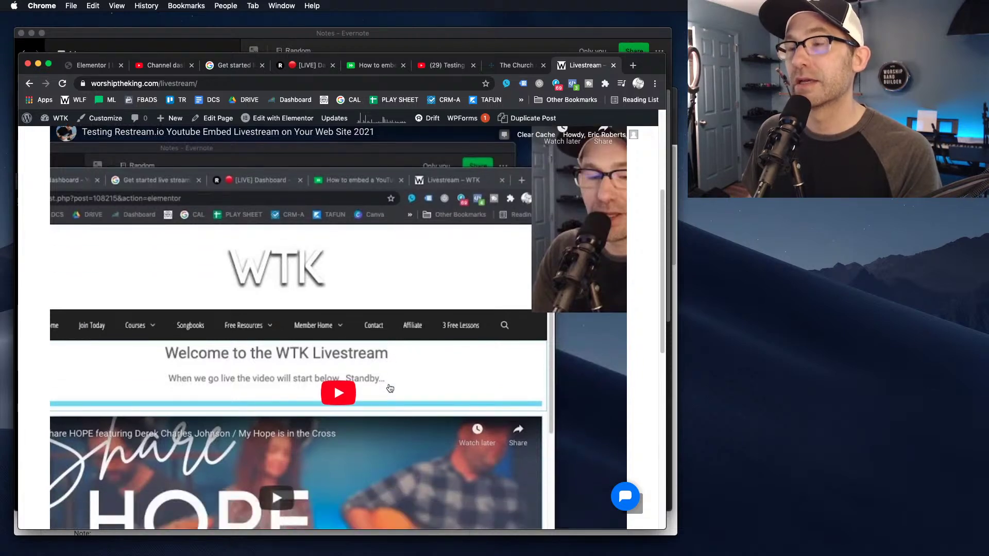
{"action": "scroll", "coordinate": [284, 296], "scroll_direction": "down", "scroll_amount": 3}
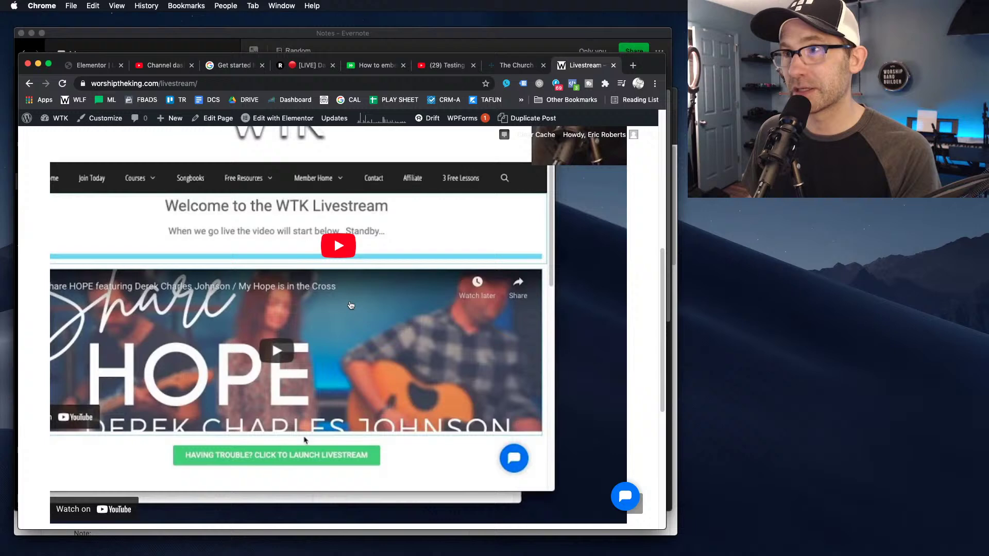
Play and pause the embedded livestream, then dismiss the More videos overlay.
{"action": "left_click", "coordinate": [339, 246]}
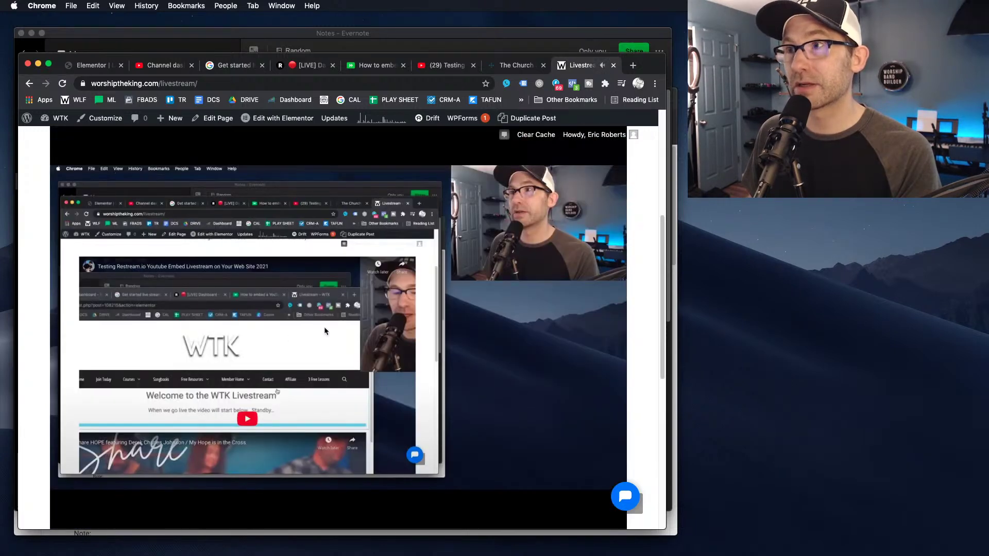
{"action": "left_click", "coordinate": [344, 349]}
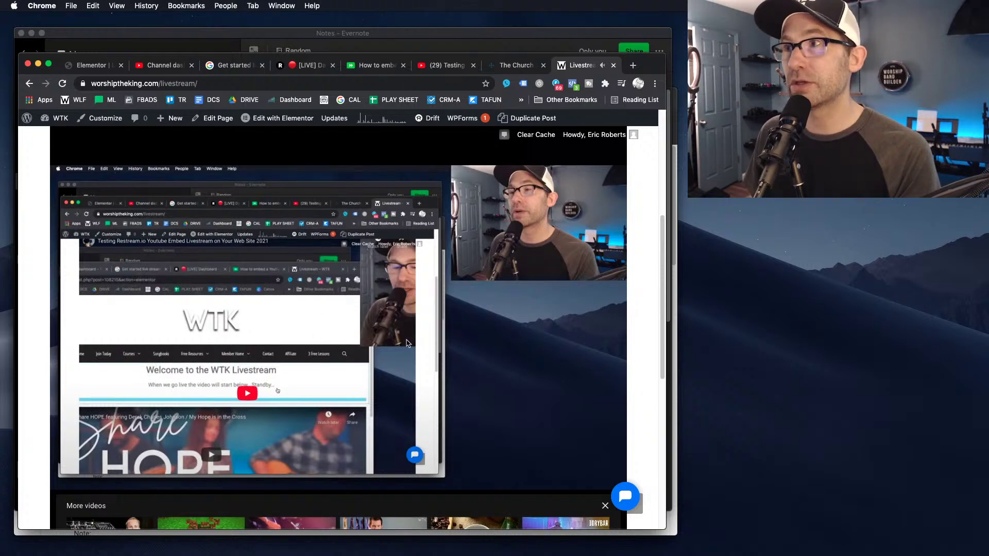
{"action": "scroll", "coordinate": [443, 378], "scroll_direction": "down", "scroll_amount": 3}
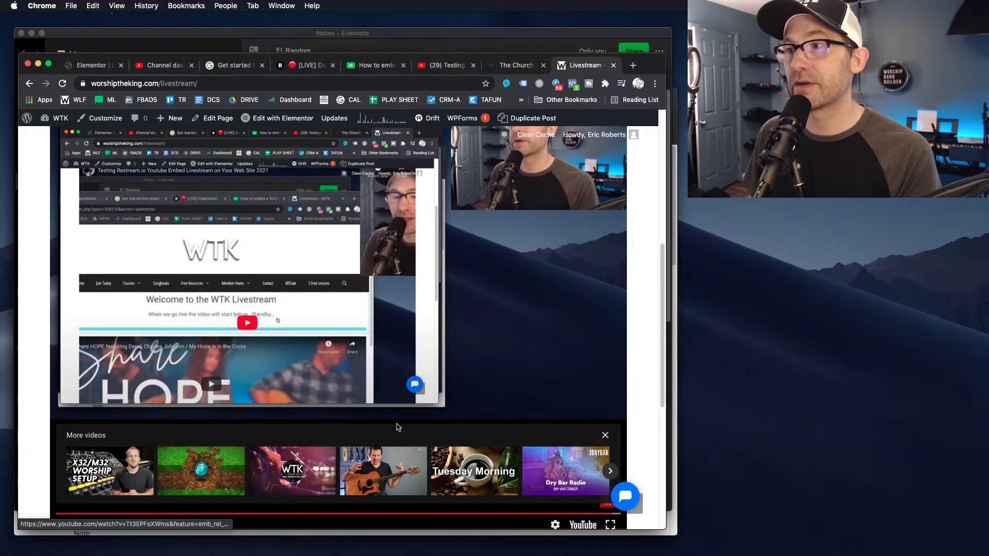
{"action": "scroll", "coordinate": [398, 426], "scroll_direction": "down", "scroll_amount": 5}
{"action": "left_click", "coordinate": [603, 298]}
{"action": "scroll", "coordinate": [482, 389], "scroll_direction": "up", "scroll_amount": 5}
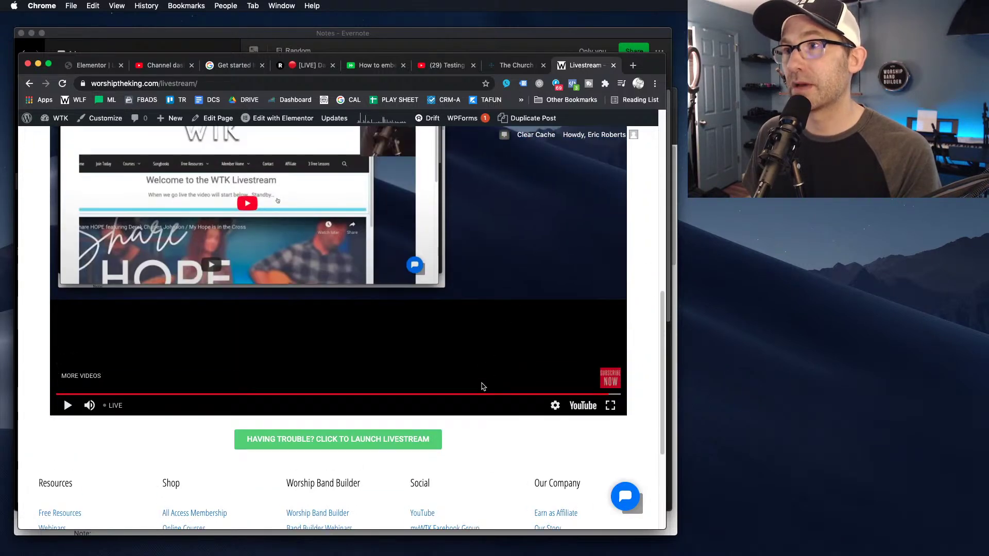
{"action": "scroll", "coordinate": [480, 389], "scroll_direction": "down", "scroll_amount": 1}
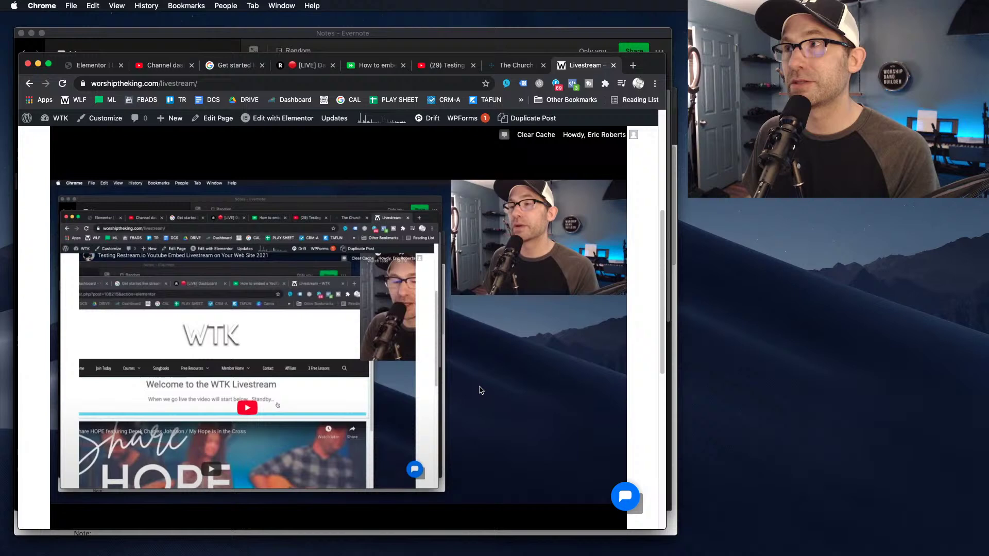
{"action": "scroll", "coordinate": [480, 390], "scroll_direction": "up", "scroll_amount": 2}
{"action": "scroll", "coordinate": [480, 391], "scroll_direction": "up", "scroll_amount": 1}
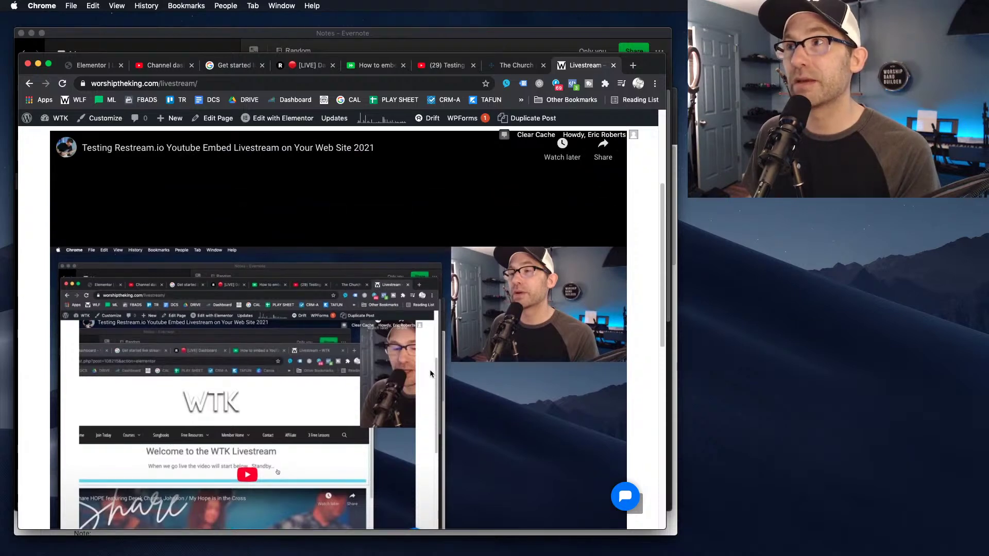
{"action": "scroll", "coordinate": [430, 374], "scroll_direction": "up", "scroll_amount": 1}
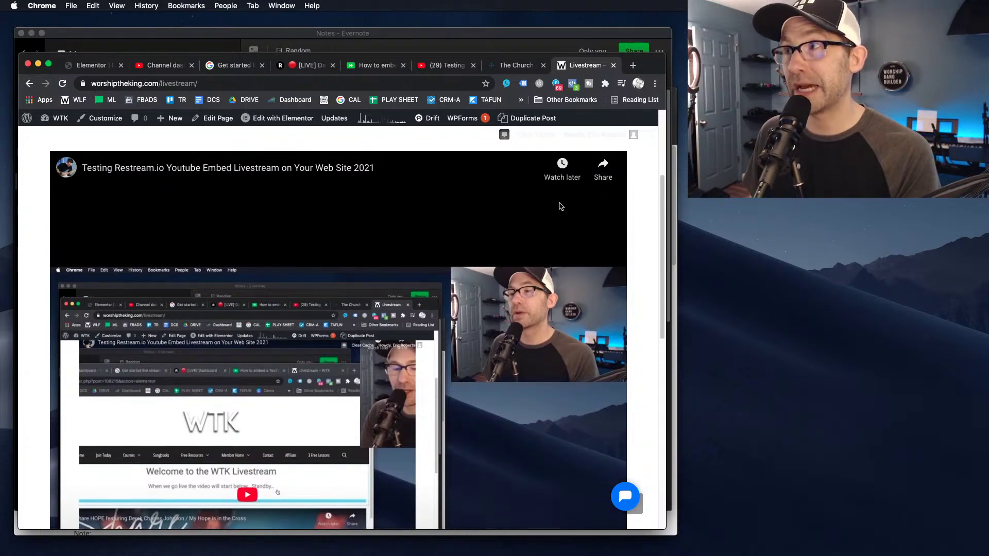
{"action": "scroll", "coordinate": [342, 356], "scroll_direction": "down", "scroll_amount": 3}
{"action": "scroll", "coordinate": [392, 468], "scroll_direction": "down", "scroll_amount": 3}
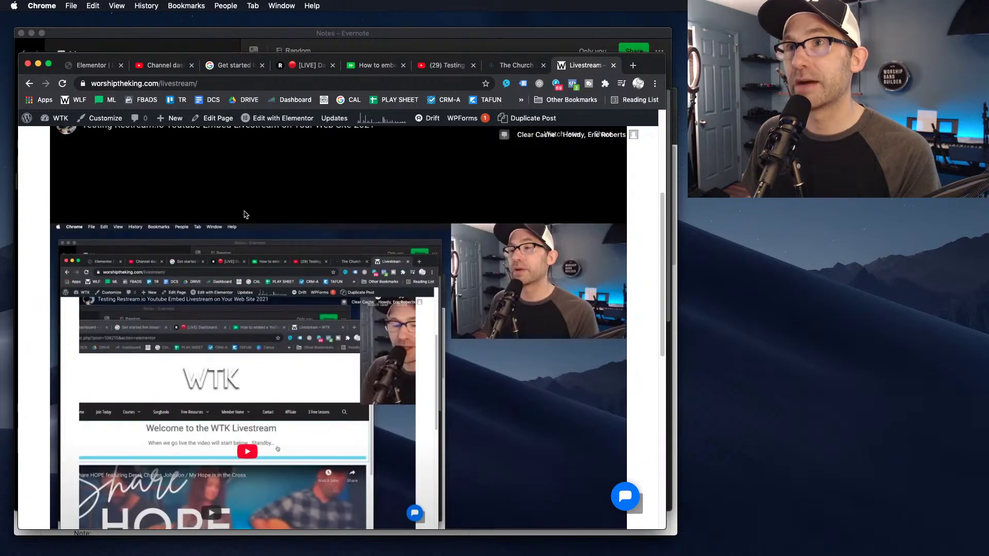
{"action": "scroll", "coordinate": [242, 214], "scroll_direction": "up", "scroll_amount": 3}
Return to the Elementor editor and open a new browser tab.
{"action": "left_click", "coordinate": [90, 65]}
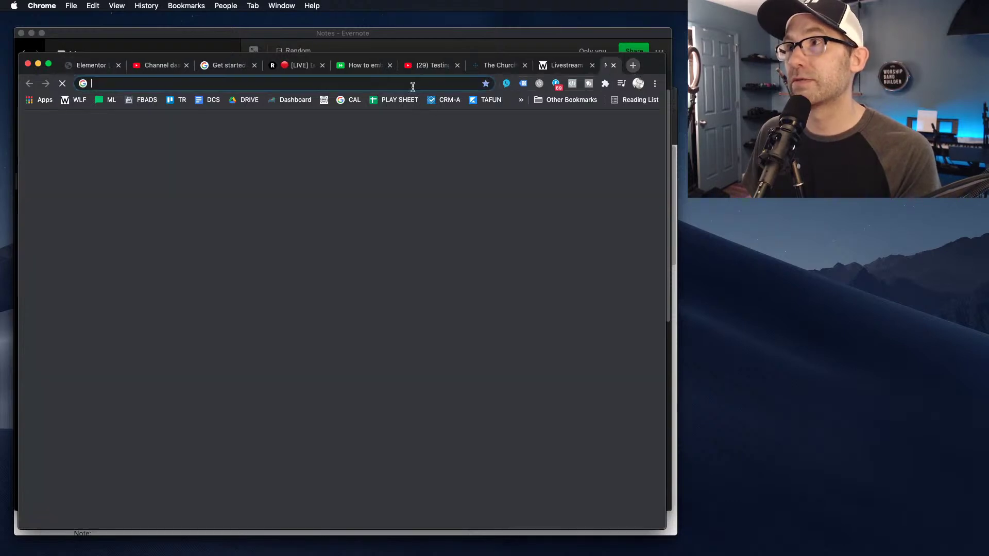
{"action": "left_click", "coordinate": [633, 65]}
{"action": "left_click", "coordinate": [415, 84]}
Search 'youtube resolution 720p', expand 'Is 720p HD on YouTube?', then go back to Elementor.
{"action": "type", "text": "youtube"}
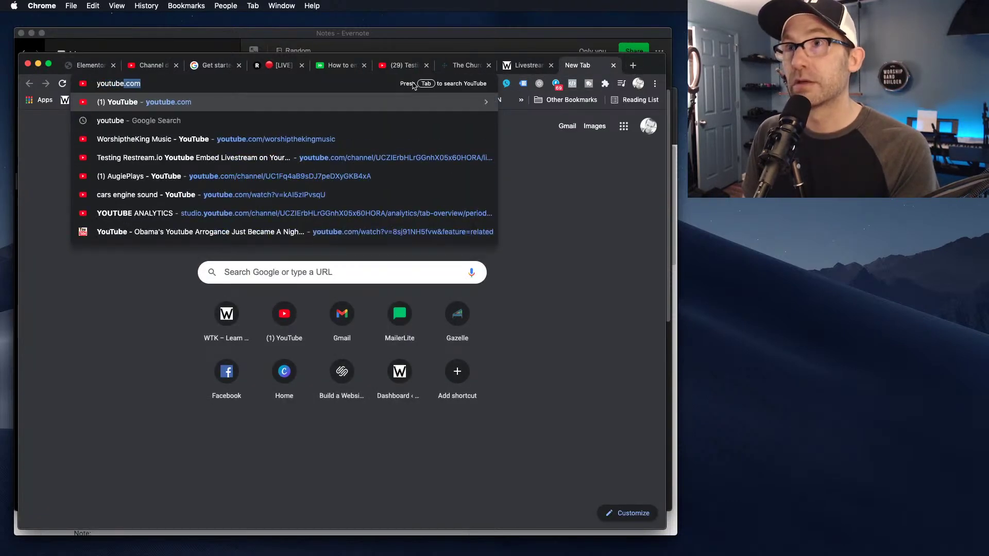
{"action": "type", "text": " resolution "}
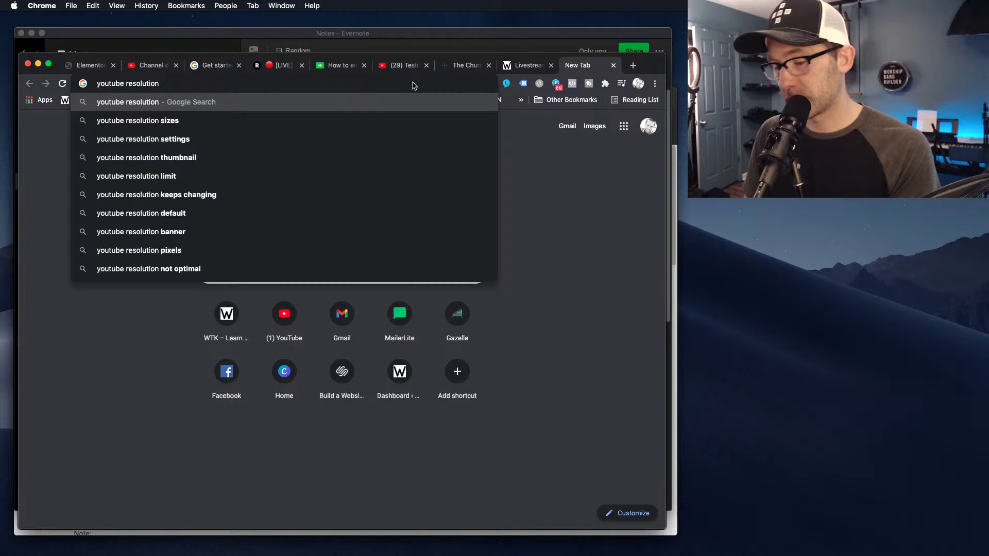
{"action": "type", "text": "720p"}
{"action": "key", "text": "Return"}
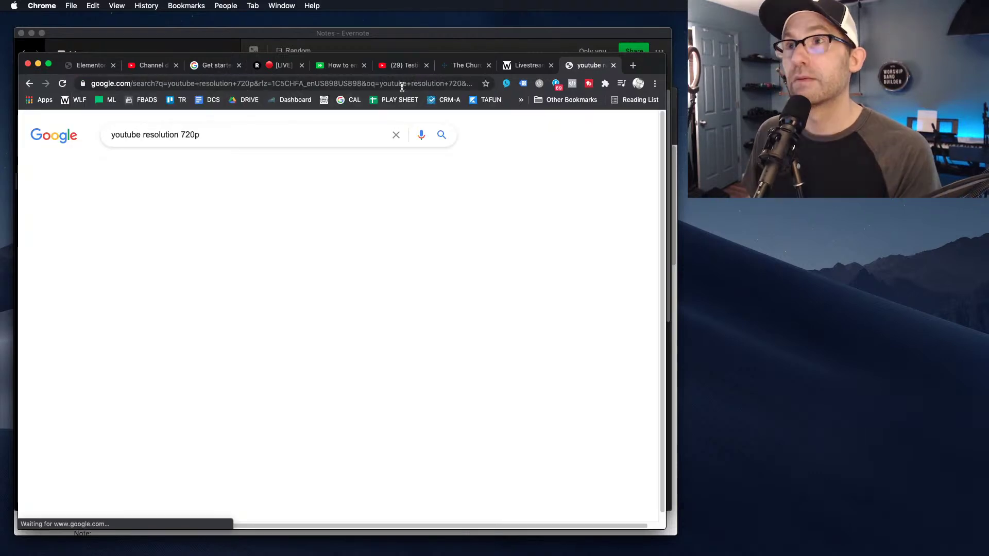
{"action": "scroll", "coordinate": [492, 322], "scroll_direction": "down", "scroll_amount": 1}
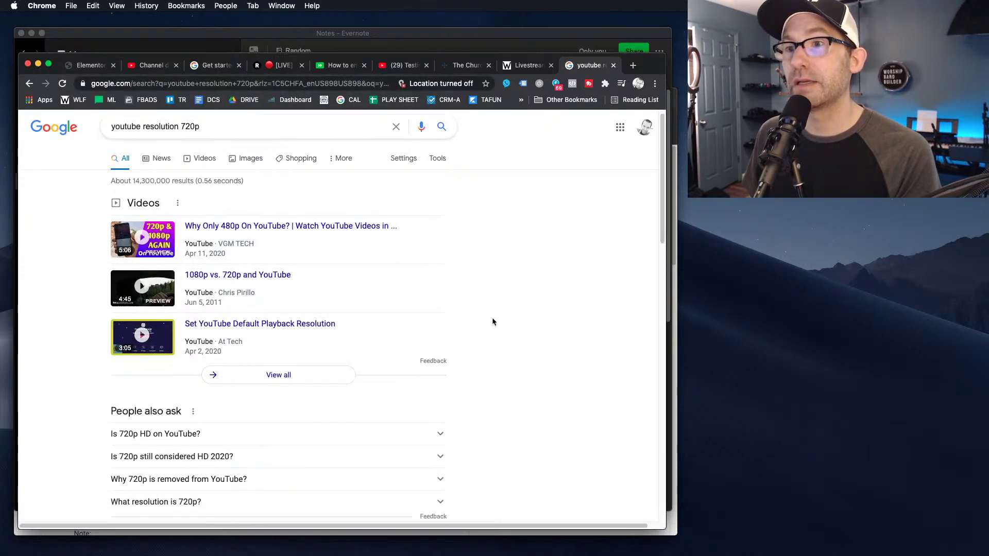
{"action": "left_click", "coordinate": [205, 434]}
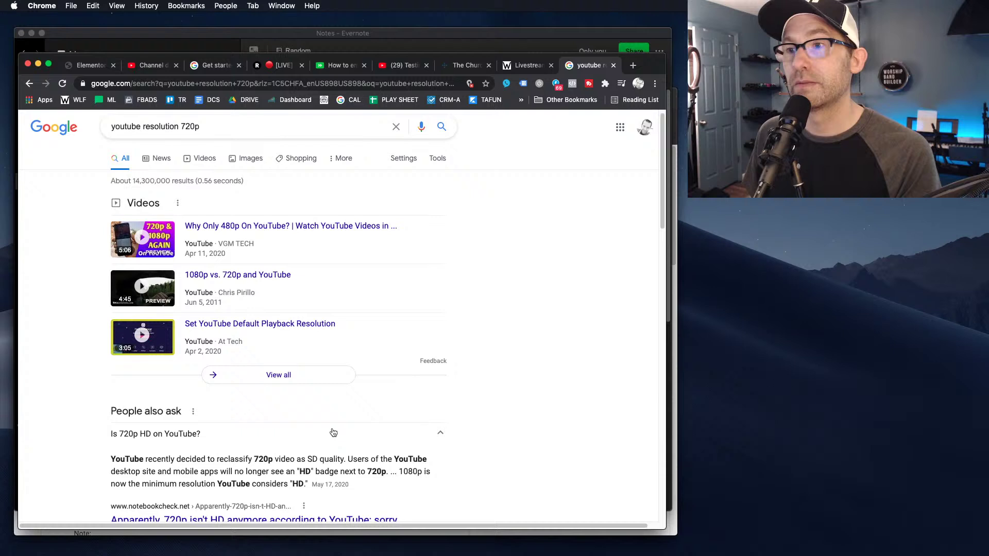
{"action": "scroll", "coordinate": [340, 440], "scroll_direction": "down", "scroll_amount": 1}
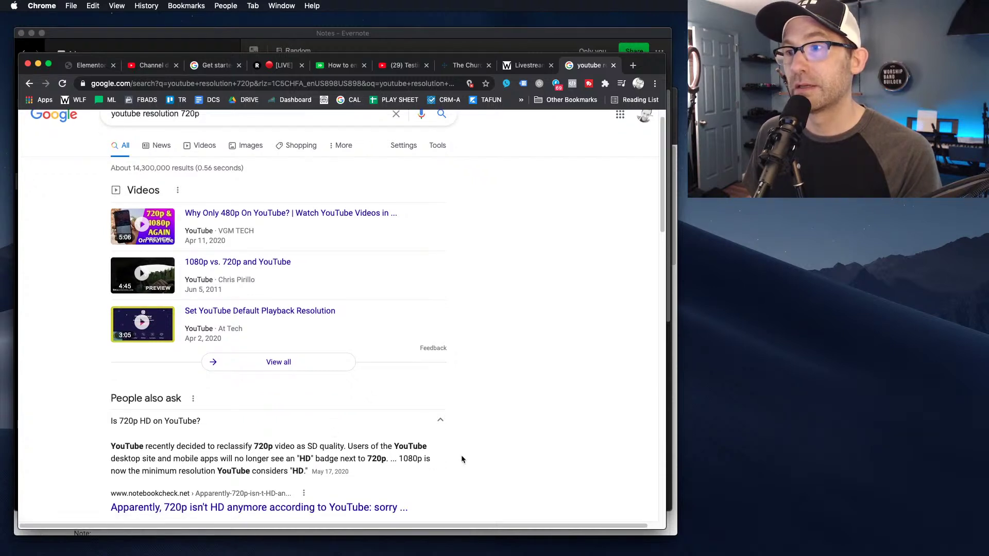
{"action": "left_click", "coordinate": [83, 65]}
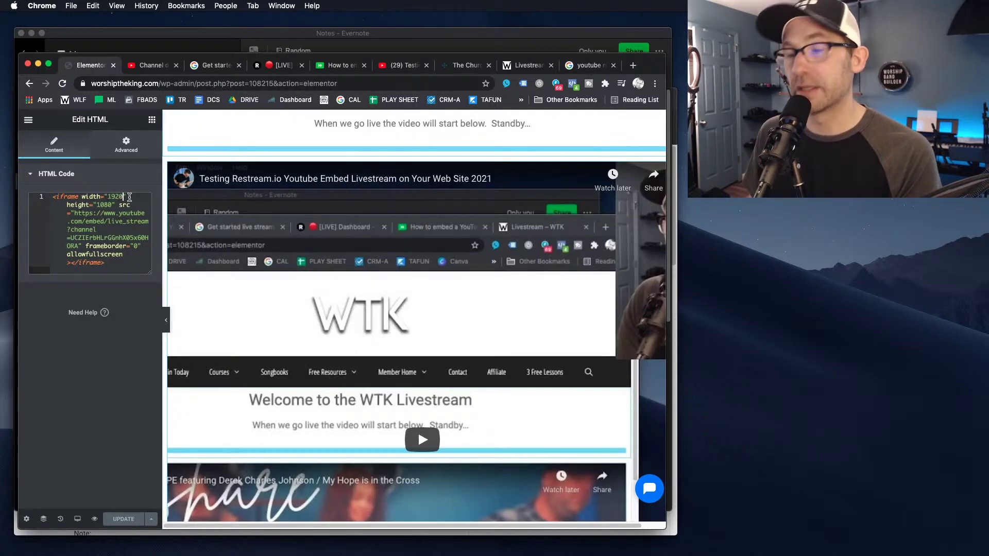
Change the livestream iframe width from 1920 to 1080 and its height to 720.
{"action": "key", "text": "BackSpace"}
{"action": "key", "text": "BackSpace"}
{"action": "type", "text": "1080"}
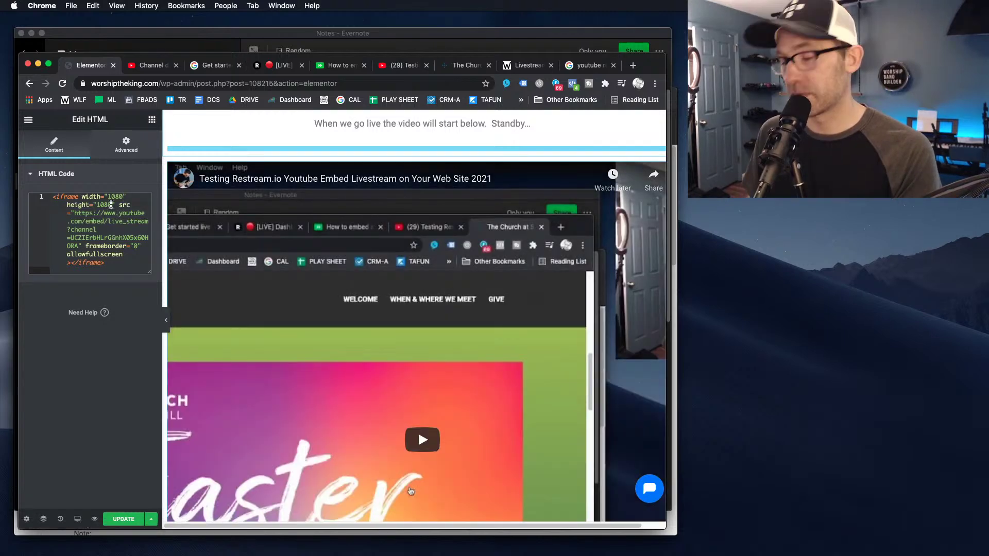
{"action": "left_click", "coordinate": [111, 205]}
{"action": "key", "text": "BackSpace"}
{"action": "key", "text": "BackSpace"}
{"action": "key", "text": "BackSpace"}
{"action": "key", "text": "BackSpace"}
{"action": "type", "text": "72"}
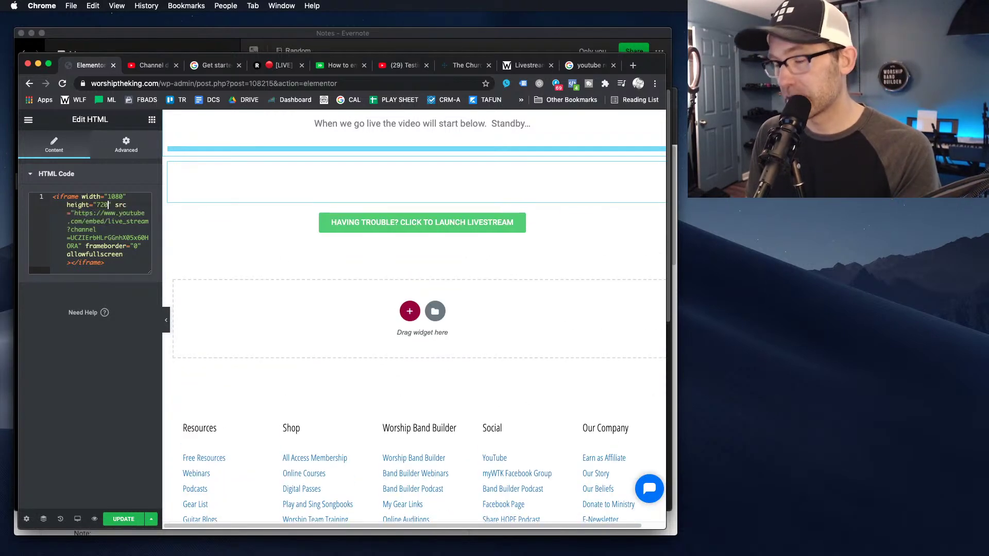
Save the page, then clear the cache on the live Livestream page to reload it.
{"action": "key", "text": "super+s"}
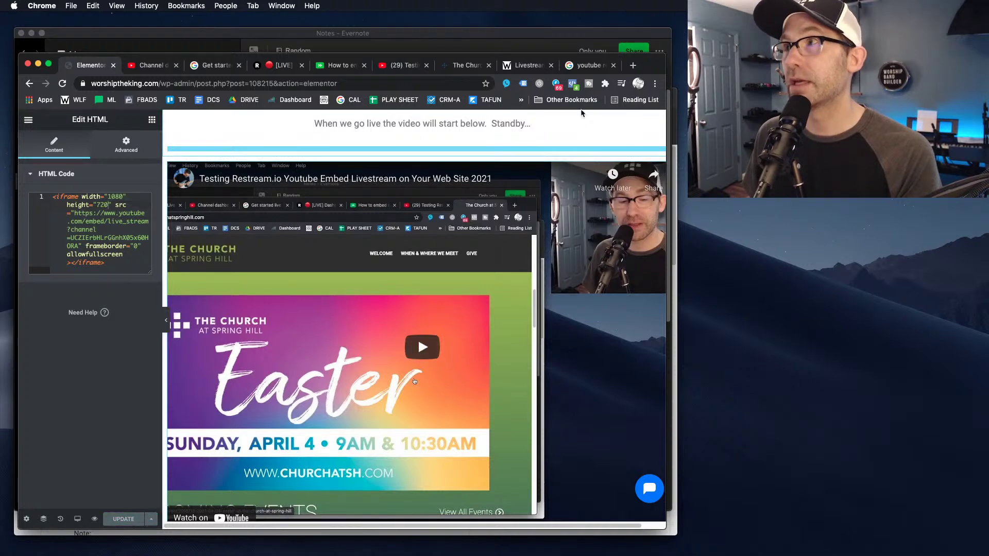
{"action": "left_click", "coordinate": [526, 66]}
{"action": "left_click", "coordinate": [531, 133]}
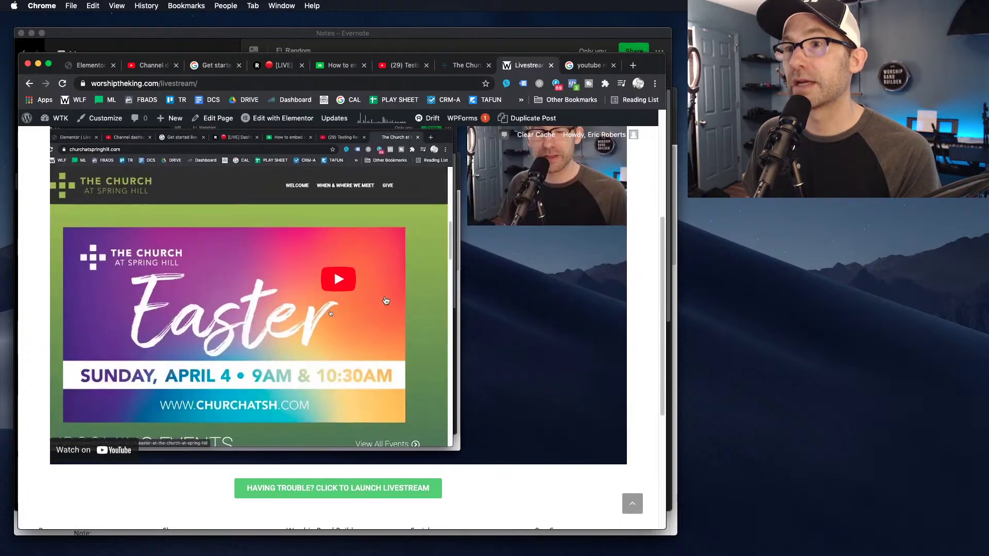
Enlarge the browser window and scroll the Livestream page to see the embedded YouTube player.
{"action": "scroll", "coordinate": [474, 305], "scroll_direction": "down", "scroll_amount": 2}
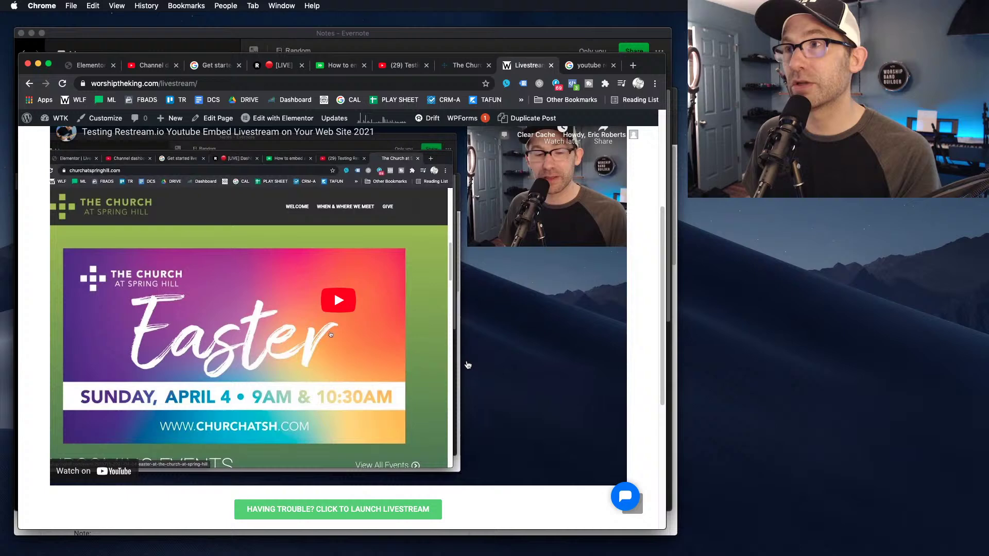
{"action": "left_click_drag", "start_coordinate": [665, 529], "coordinate": [677, 547]}
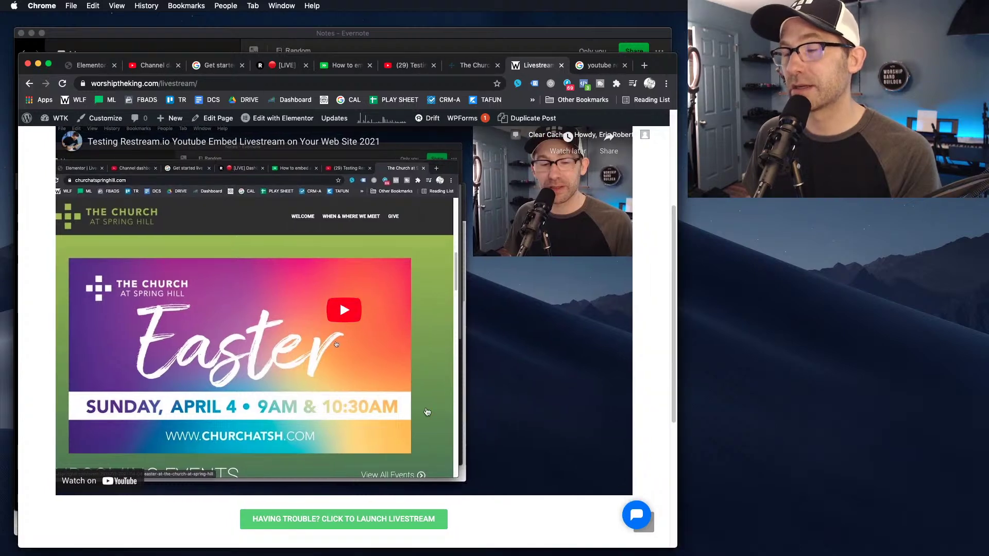
{"action": "scroll", "coordinate": [464, 404], "scroll_direction": "up", "scroll_amount": 3}
{"action": "scroll", "coordinate": [422, 402], "scroll_direction": "down", "scroll_amount": 1}
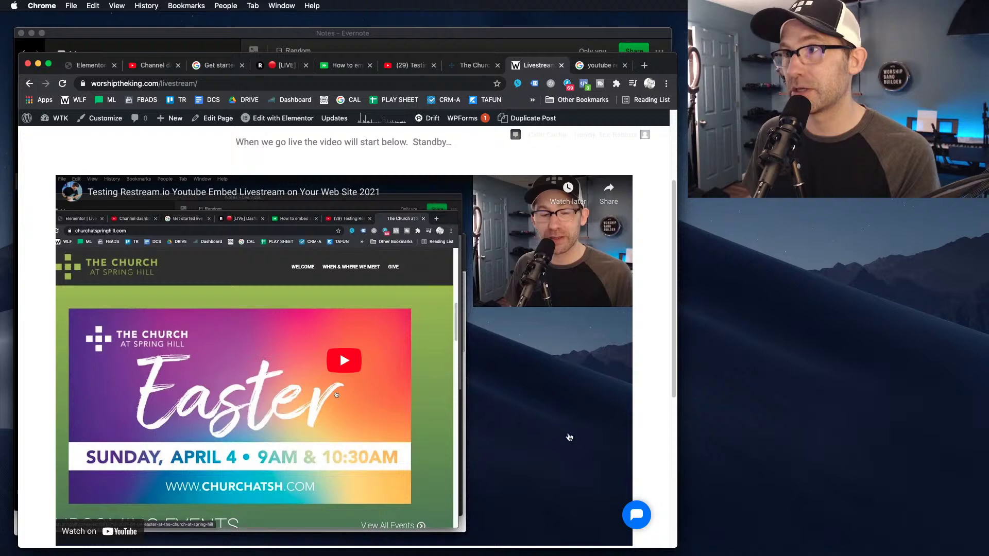
{"action": "scroll", "coordinate": [387, 405], "scroll_direction": "down", "scroll_amount": 3}
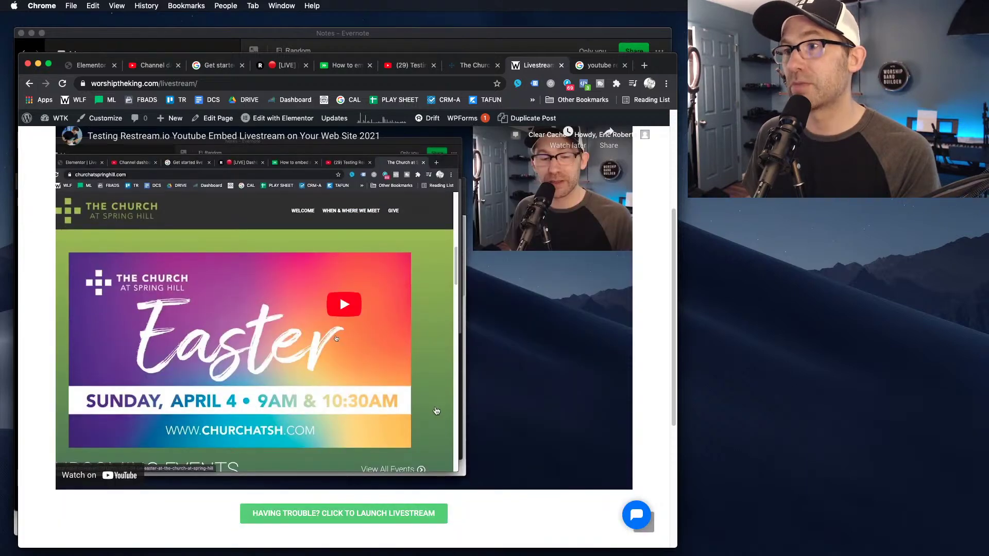
{"action": "scroll", "coordinate": [380, 434], "scroll_direction": "up", "scroll_amount": 3}
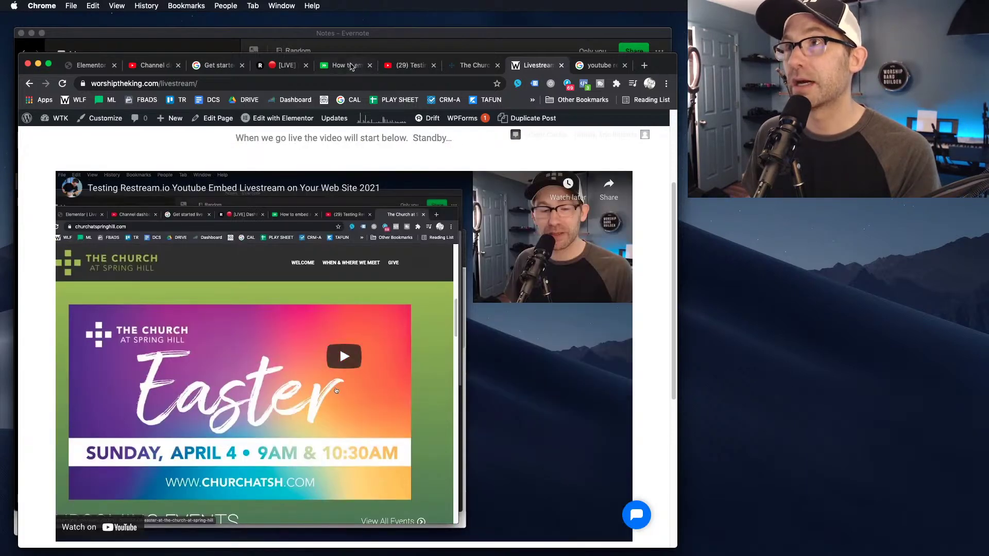
Switch to The Church at Spring Hill homepage and scroll to its Easter banner.
{"action": "key", "text": "super+alt+Left"}
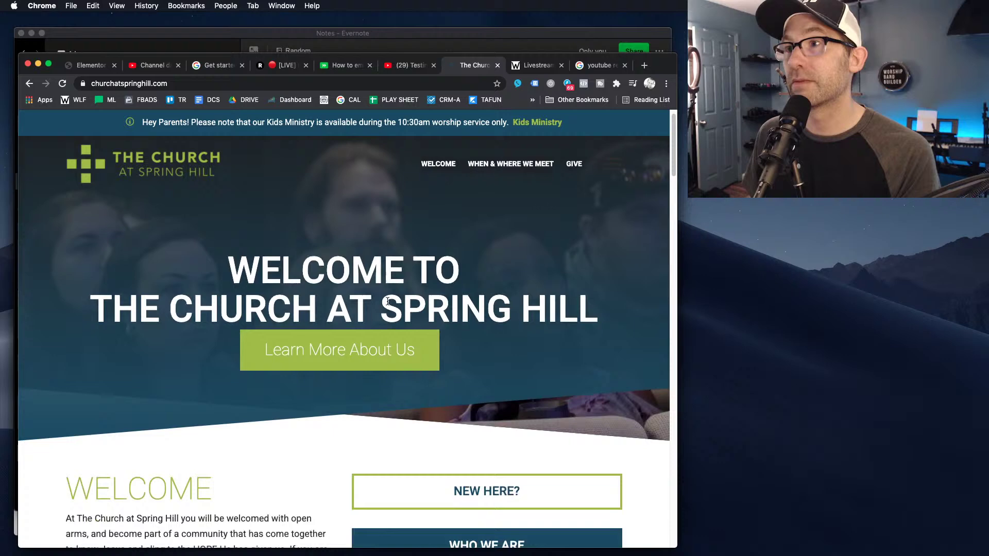
{"action": "scroll", "coordinate": [391, 293], "scroll_direction": "down", "scroll_amount": 8}
{"action": "scroll", "coordinate": [391, 296], "scroll_direction": "up", "scroll_amount": 3}
{"action": "scroll", "coordinate": [391, 297], "scroll_direction": "down", "scroll_amount": 3}
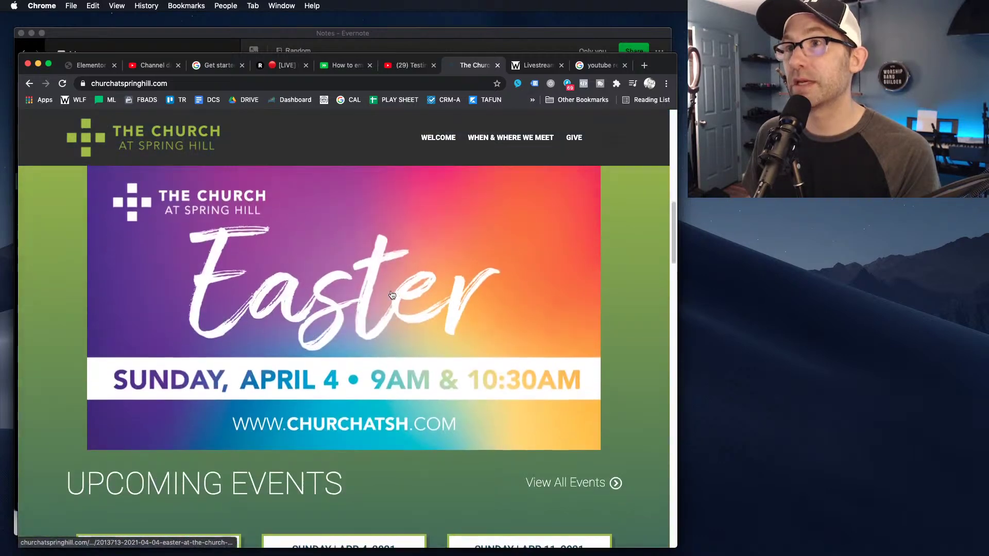
{"action": "scroll", "coordinate": [390, 297], "scroll_direction": "up", "scroll_amount": 3}
{"action": "scroll", "coordinate": [392, 295], "scroll_direction": "down", "scroll_amount": 2}
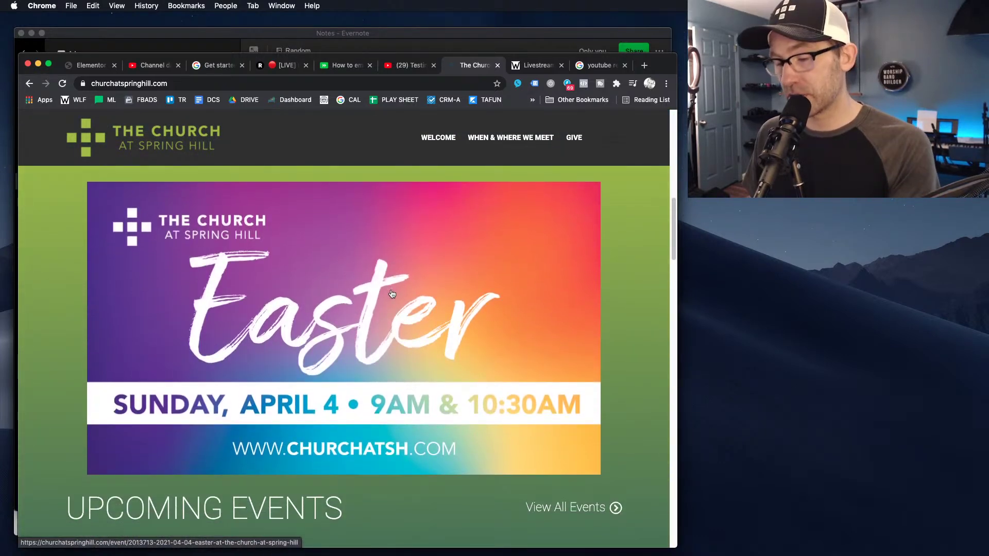
Measure the Easter banner's on-screen size with the Cmd+Shift+4 region selector.
{"action": "key", "text": "super+shift+4"}
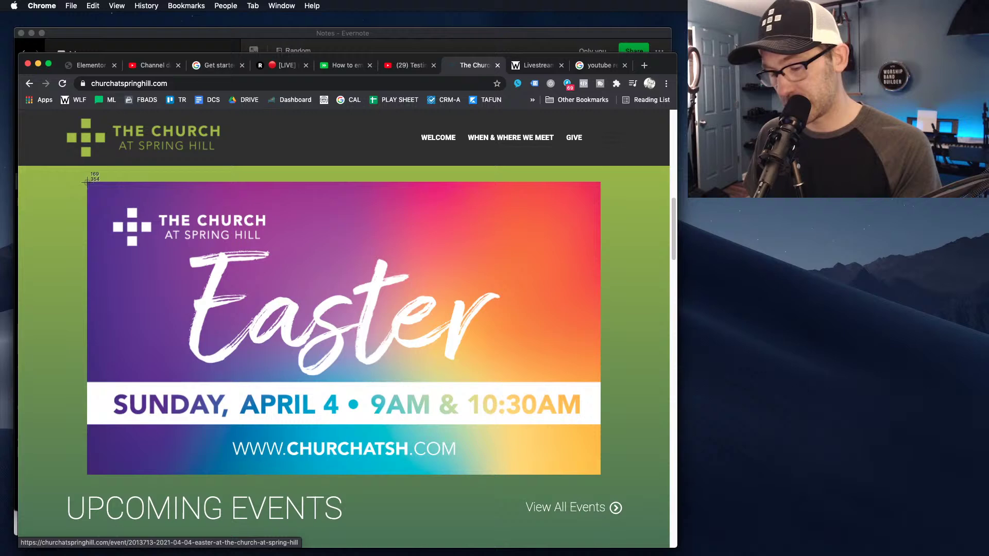
{"action": "left_click_drag", "start_coordinate": [87, 182], "coordinate": [600, 474]}
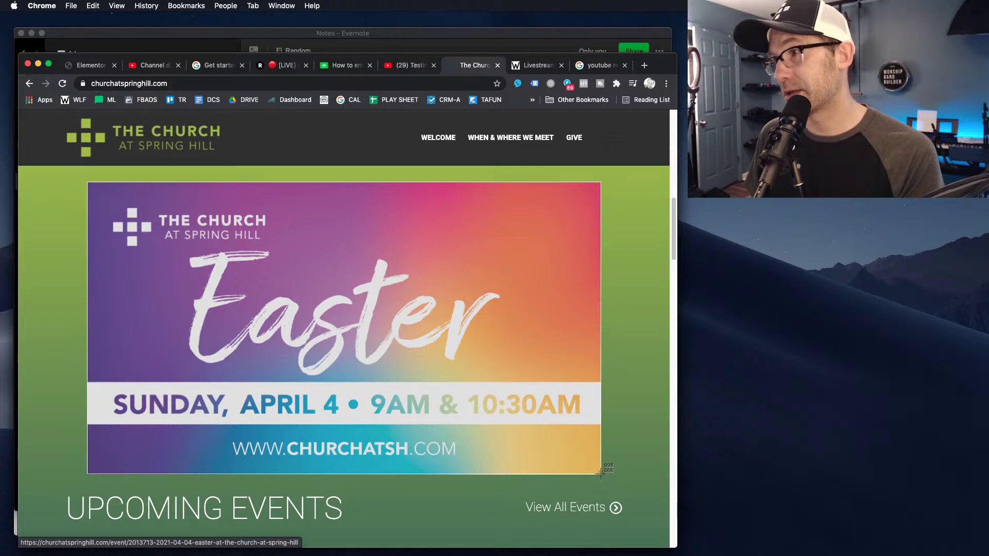
{"action": "left_click_drag", "start_coordinate": [601, 474], "coordinate": [601, 474]}
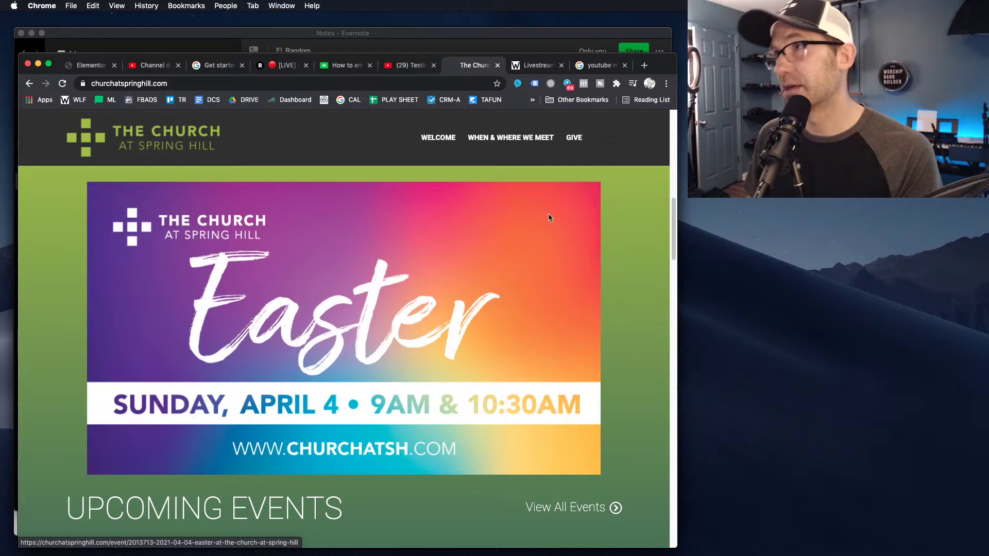
Change the livestream iframe to width 1000 and height 570 in the HTML code and save.
{"action": "left_click", "coordinate": [78, 68]}
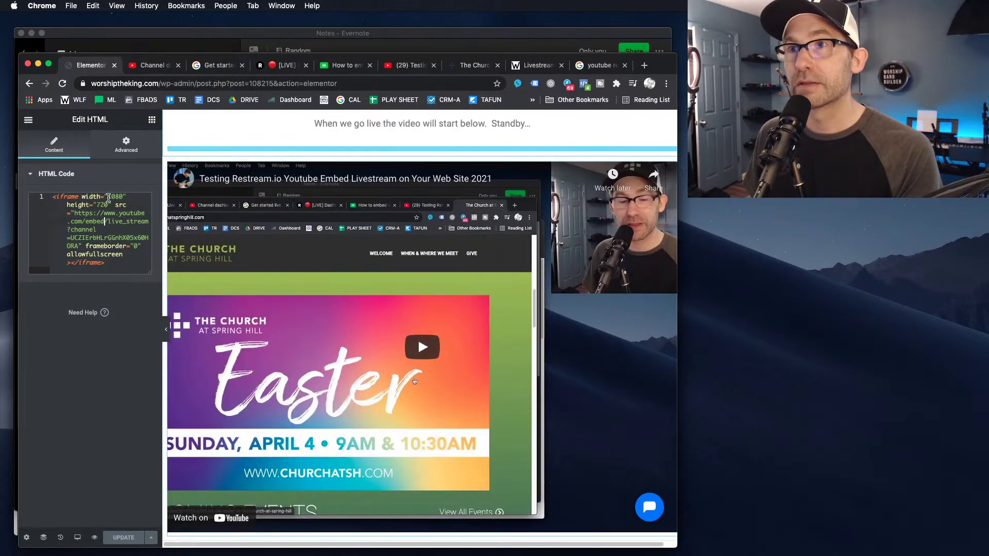
{"action": "key", "text": "BackSpace"}
{"action": "key", "text": "BackSpace"}
{"action": "type", "text": "0"}
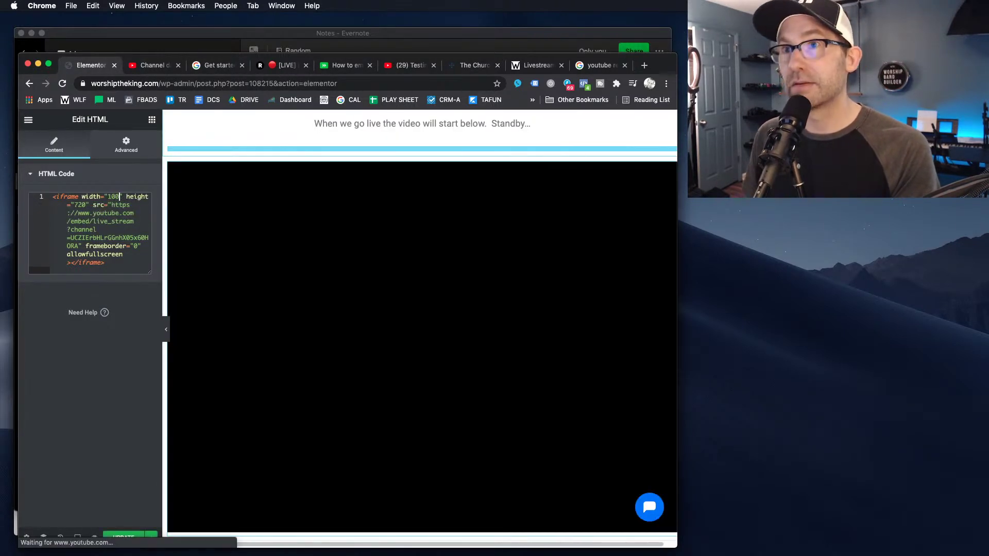
{"action": "left_click", "coordinate": [84, 205]}
{"action": "key", "text": "BackSpace"}
{"action": "key", "text": "BackSpace"}
{"action": "key", "text": "BackSpace"}
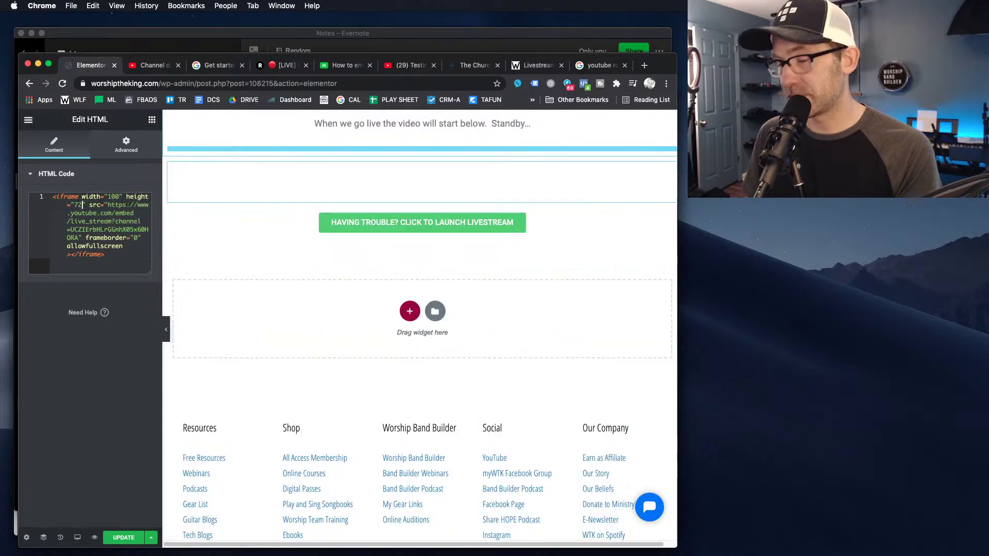
{"action": "type", "text": "570"}
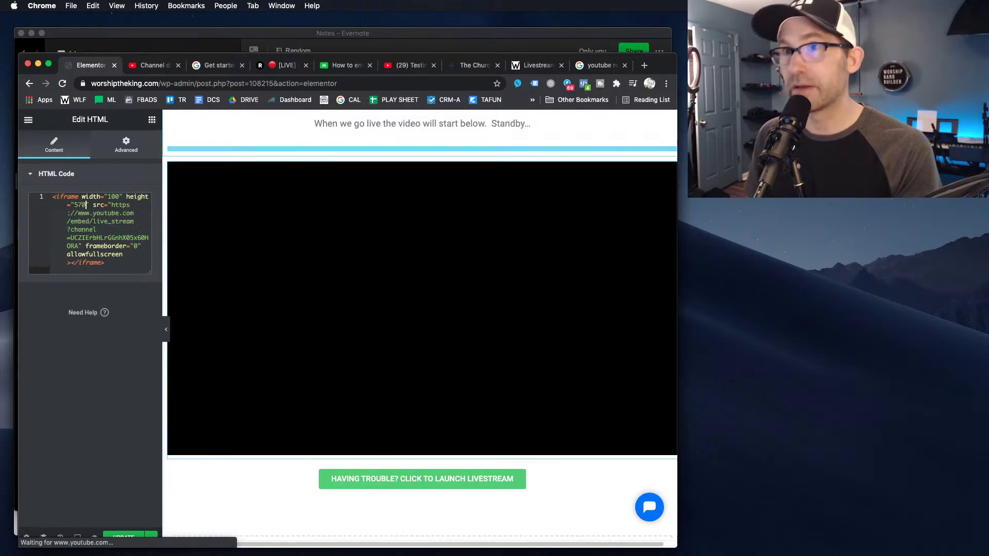
{"action": "left_click", "coordinate": [111, 200]}
{"action": "type", "text": "0"}
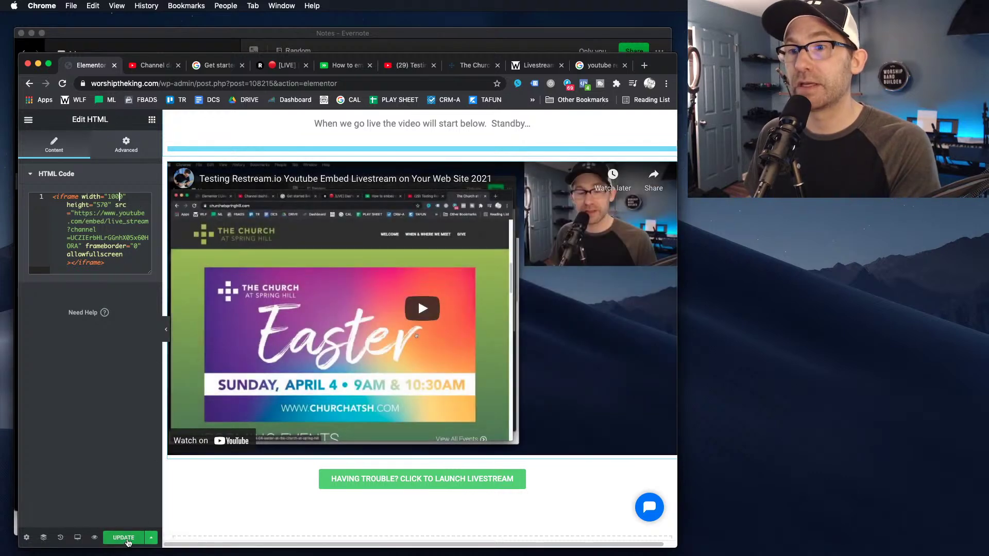
{"action": "left_click", "coordinate": [124, 537]}
Reload the published Livestream page so it loads the 1000 by 570 embed.
{"action": "left_click", "coordinate": [518, 68]}
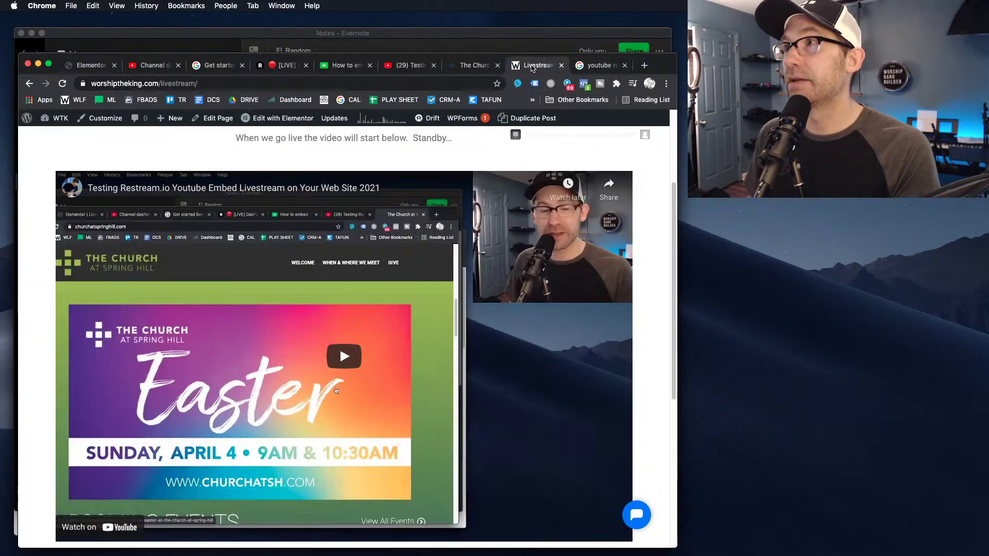
{"action": "left_click", "coordinate": [478, 68]}
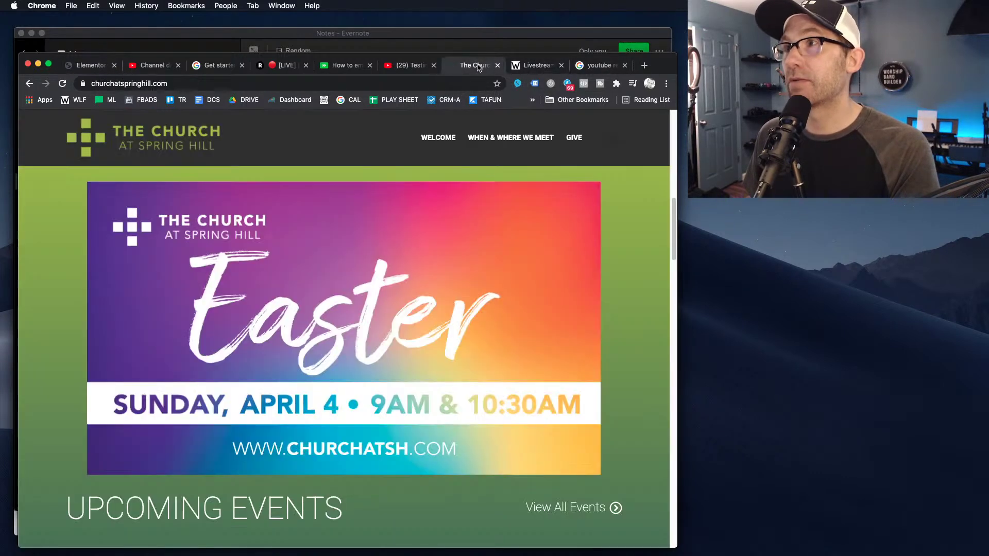
{"action": "left_click", "coordinate": [535, 65]}
{"action": "key", "text": "super+r"}
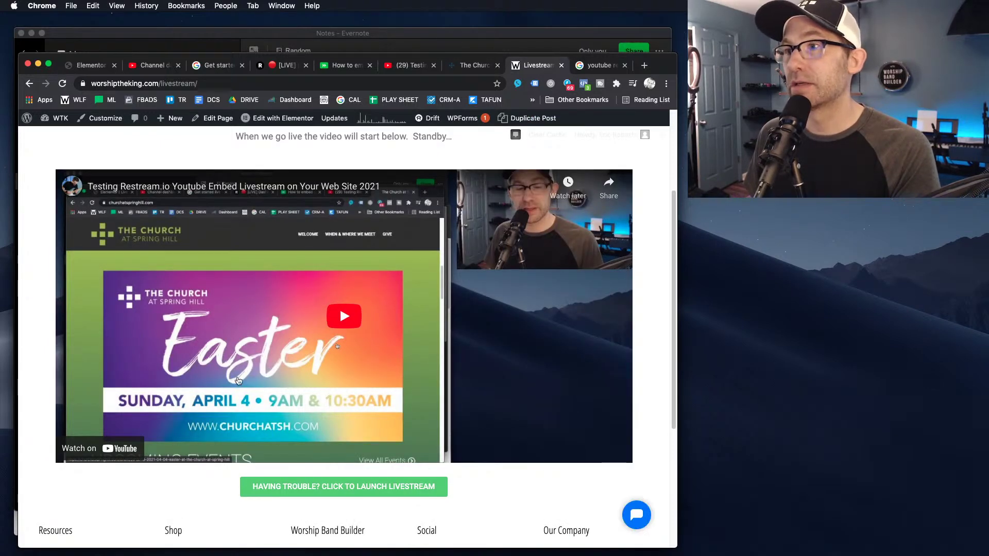
Play and pause the embedded livestream, then return to the 'youtube resolution 720p' results.
{"action": "scroll", "coordinate": [238, 380], "scroll_direction": "down", "scroll_amount": 1}
{"action": "left_click", "coordinate": [371, 312]}
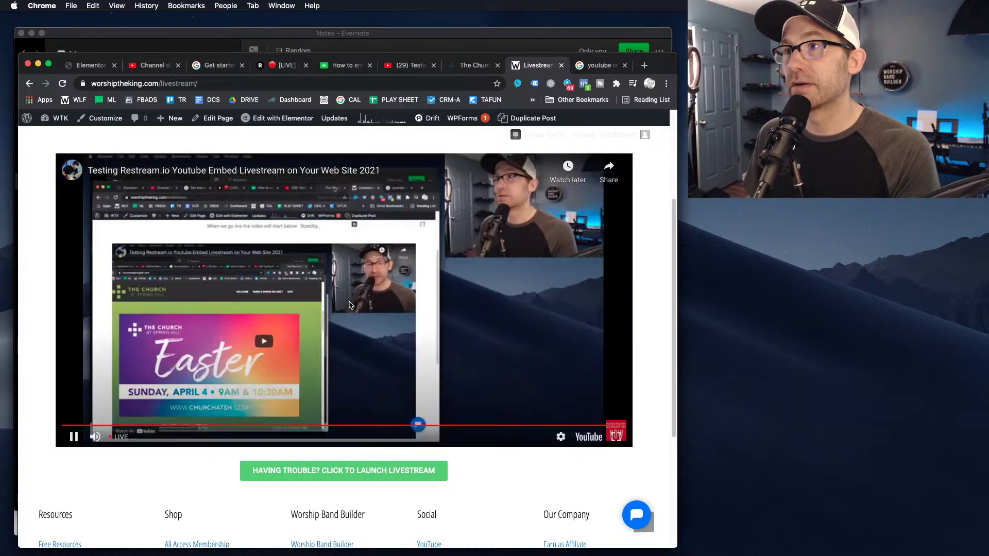
{"action": "left_click", "coordinate": [374, 311]}
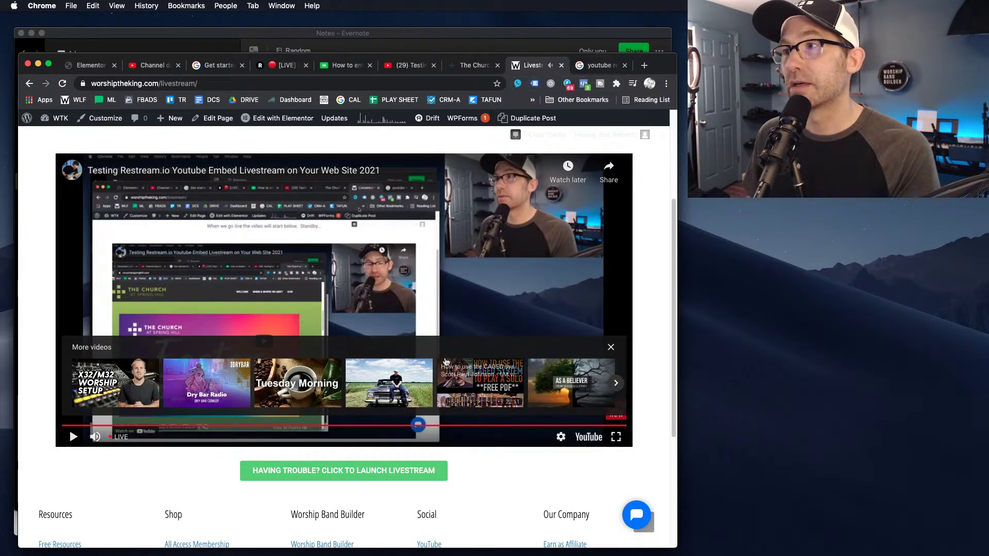
{"action": "left_click", "coordinate": [595, 66]}
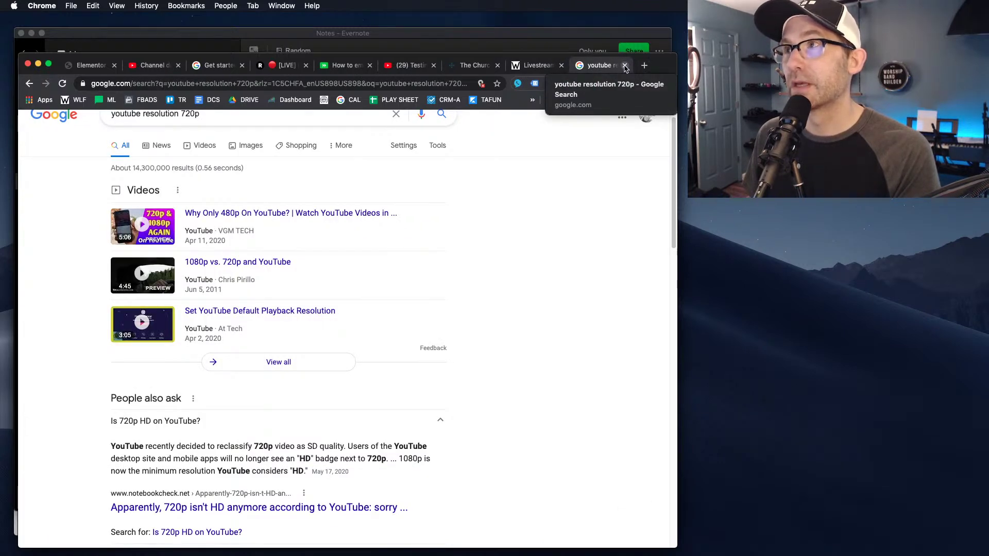
Replace the Google query with '720 x' to review suggestions, then go back to Elementor.
{"action": "left_click", "coordinate": [214, 118]}
{"action": "key", "text": "super+a"}
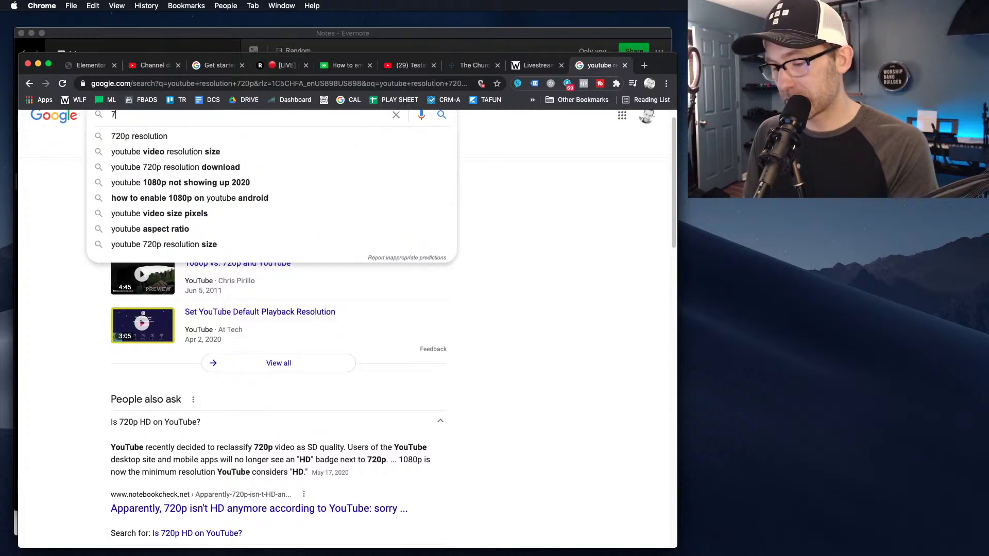
{"action": "type", "text": "720 x"}
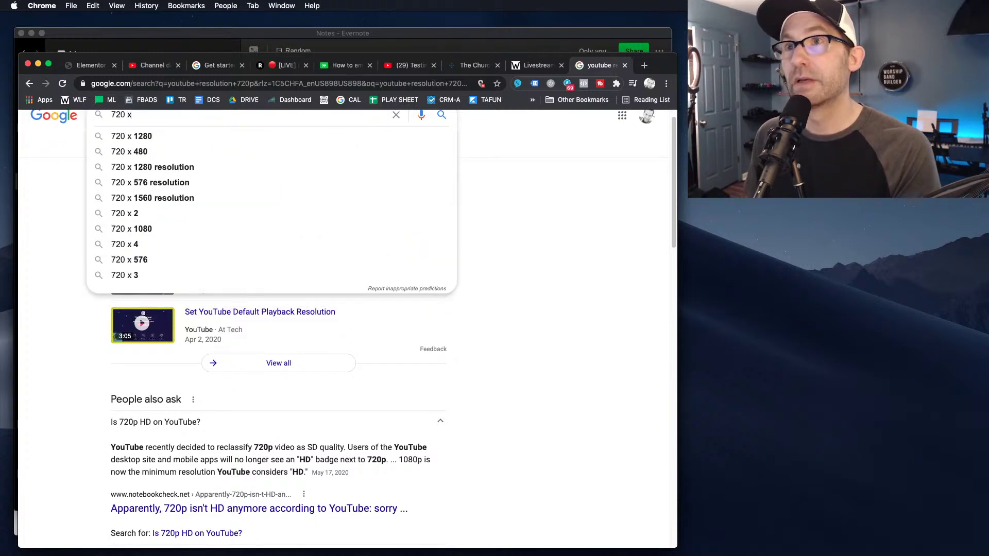
{"action": "left_click", "coordinate": [88, 65]}
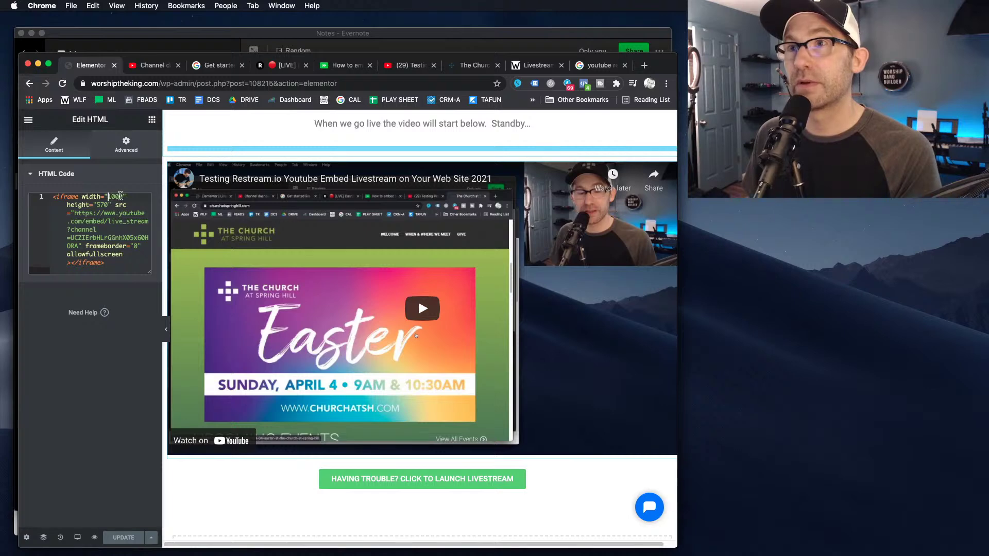
Set the livestream iframe to width 720 and height 480 and save the page.
{"action": "key", "text": "BackSpace"}
{"action": "key", "text": "BackSpace"}
{"action": "key", "text": "BackSpace"}
{"action": "key", "text": "BackSpace"}
{"action": "type", "text": "7"}
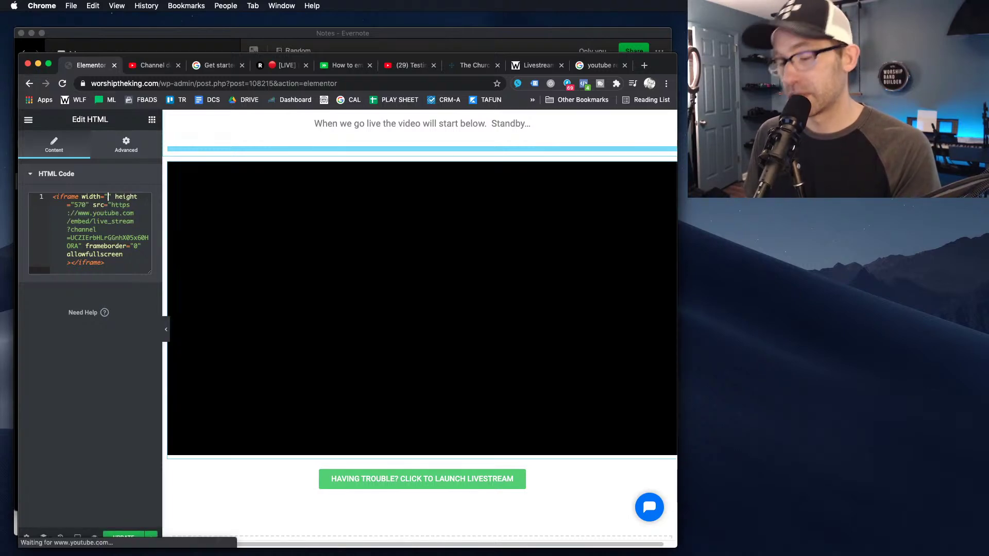
{"action": "type", "text": "20"}
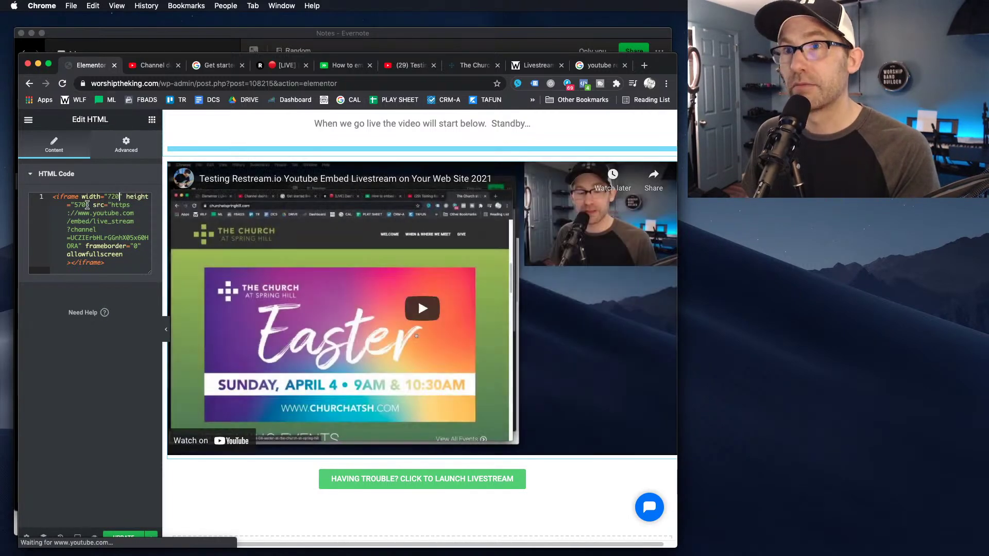
{"action": "double_click", "coordinate": [79, 204]}
{"action": "type", "text": "480"}
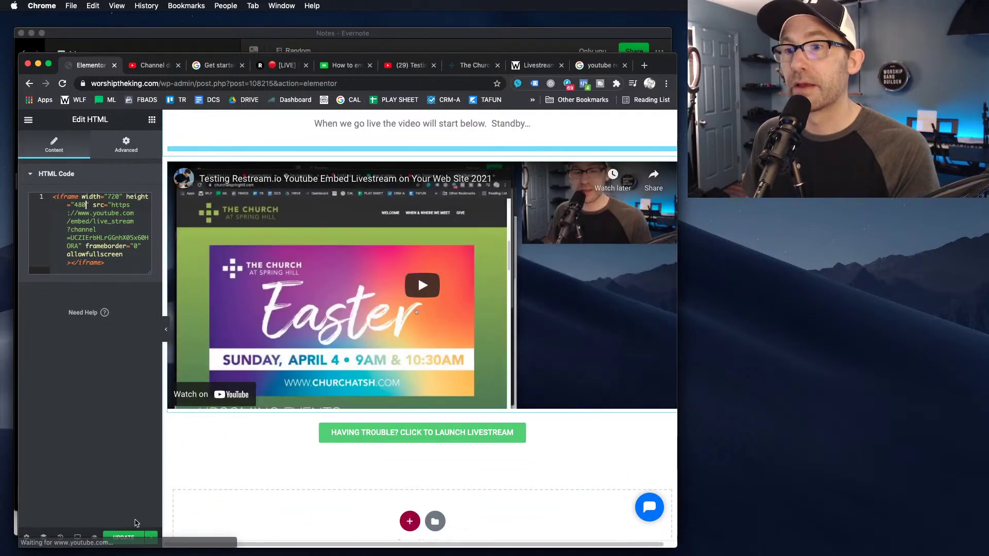
{"action": "left_click", "coordinate": [129, 538]}
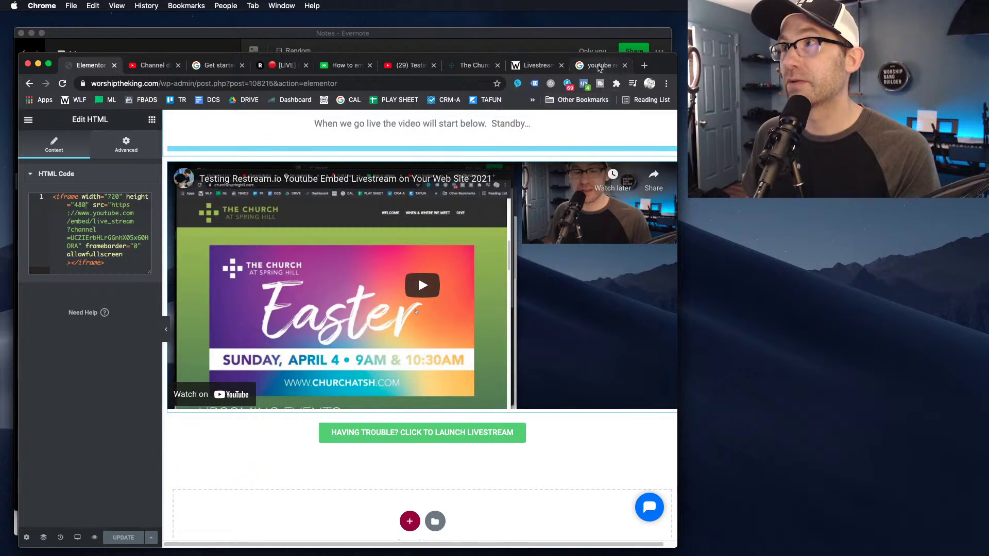
Reload the live Livestream page to check the smaller embed, then return to Elementor.
{"action": "left_click", "coordinate": [599, 66]}
{"action": "left_click", "coordinate": [533, 65]}
{"action": "key", "text": "super+r"}
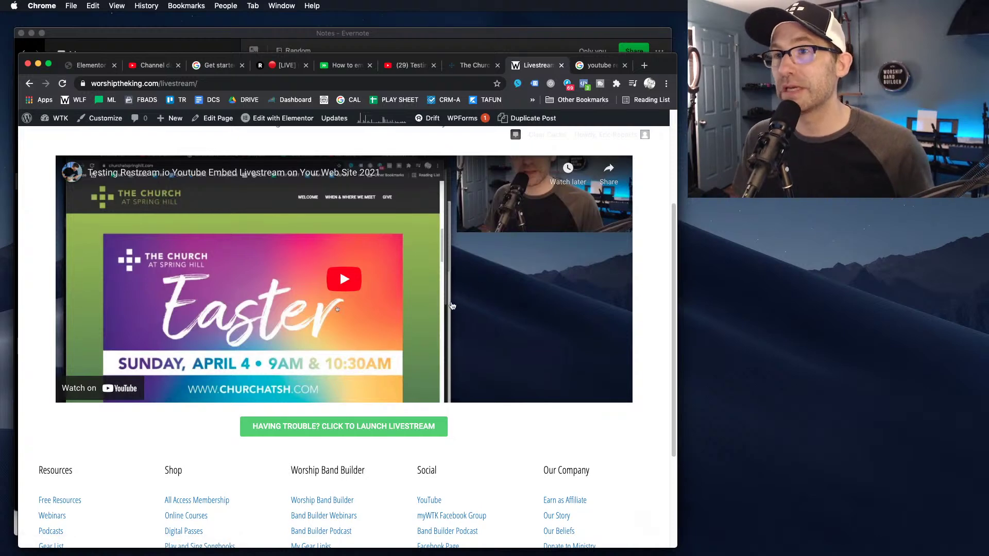
{"action": "scroll", "coordinate": [435, 302], "scroll_direction": "up", "scroll_amount": 2}
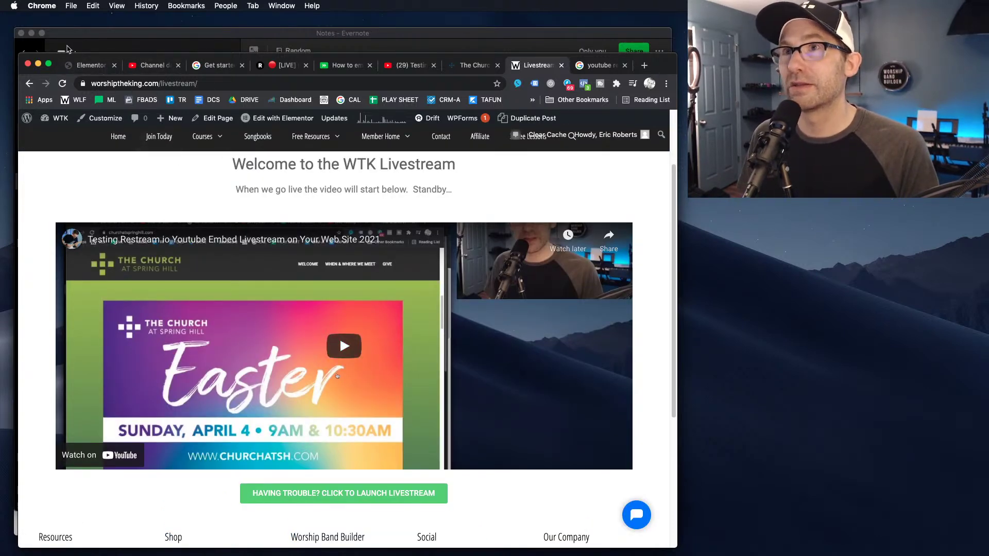
{"action": "left_click", "coordinate": [88, 65]}
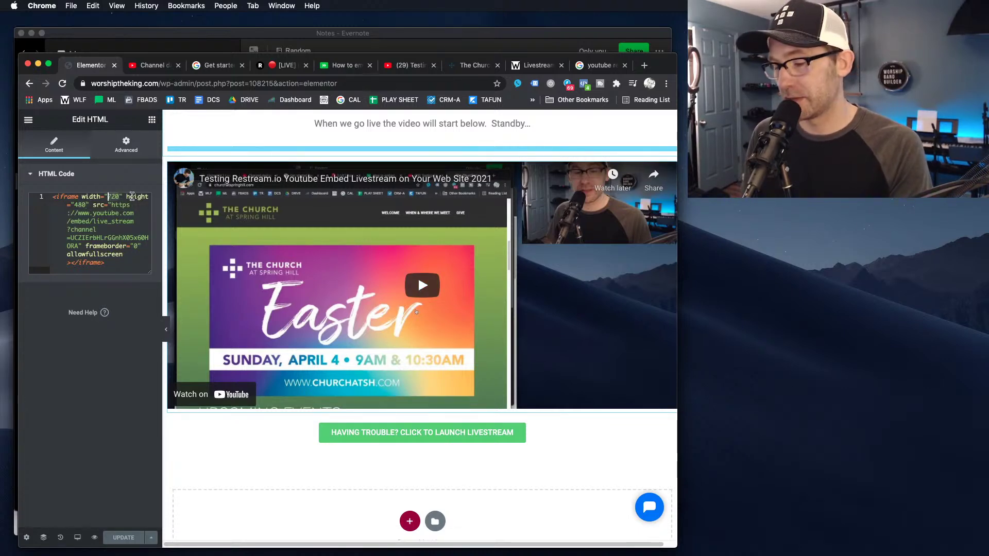
Set the livestream iframe back to width 1080 and height 720.
{"action": "key", "text": "Delete"}
{"action": "key", "text": "Delete"}
{"action": "key", "text": "Delete"}
{"action": "type", "text": "1"}
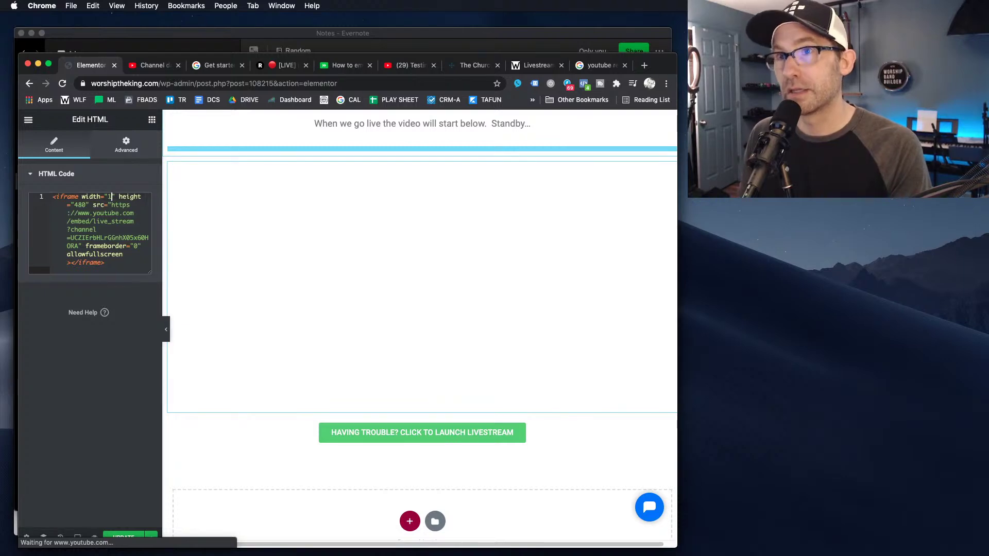
{"action": "type", "text": "080"}
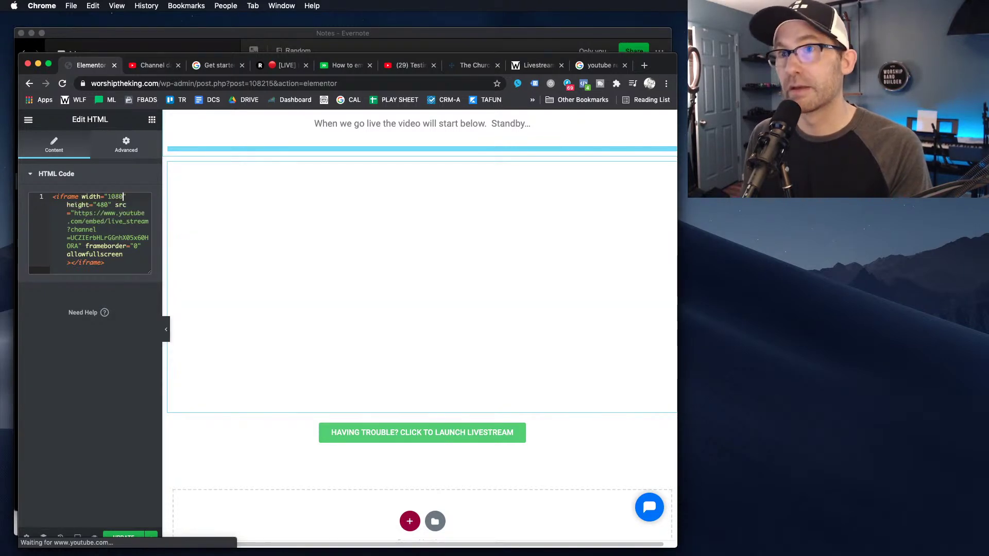
{"action": "left_click", "coordinate": [109, 205]}
{"action": "key", "text": "BackSpace"}
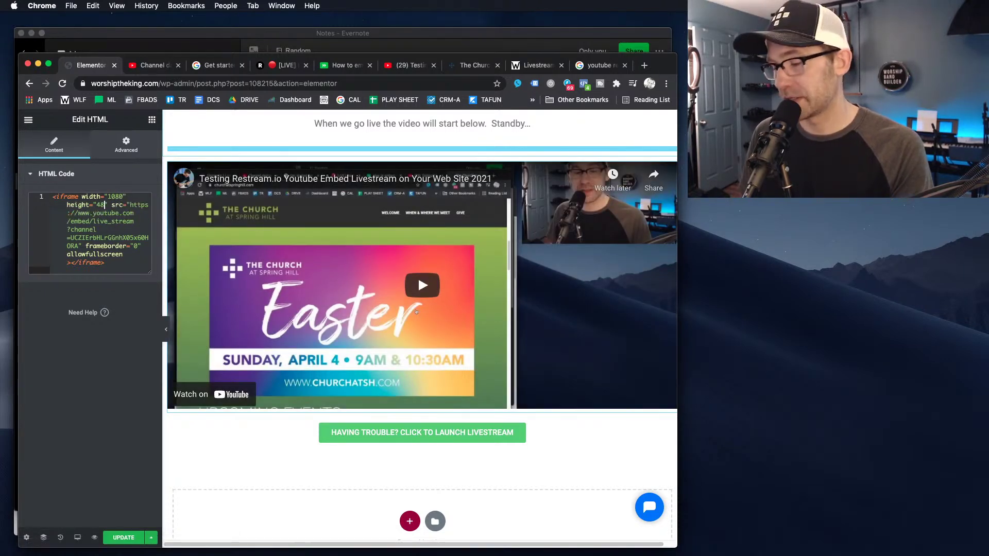
{"action": "key", "text": "BackSpace"}
{"action": "key", "text": "BackSpace"}
{"action": "type", "text": "720"}
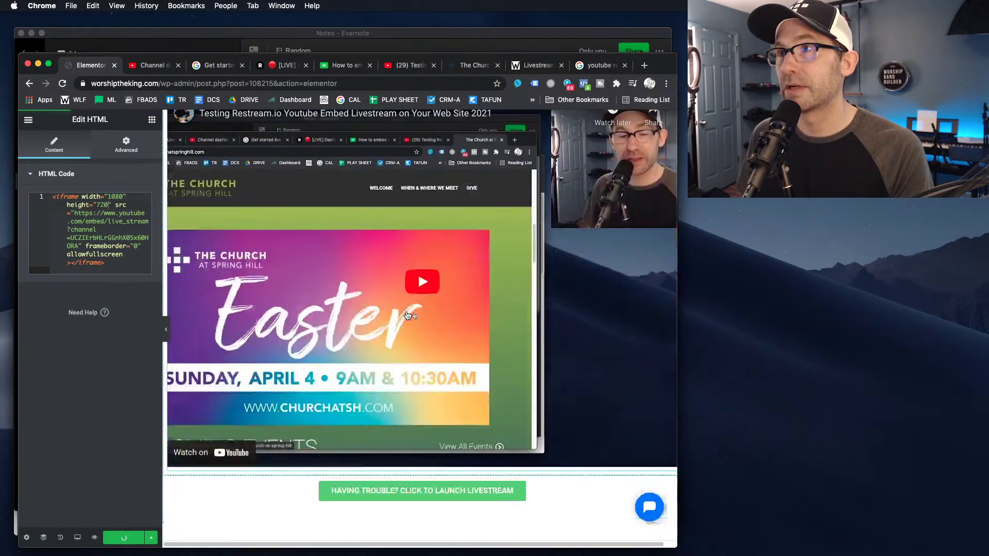
{"action": "scroll", "coordinate": [418, 254], "scroll_direction": "down", "scroll_amount": 3}
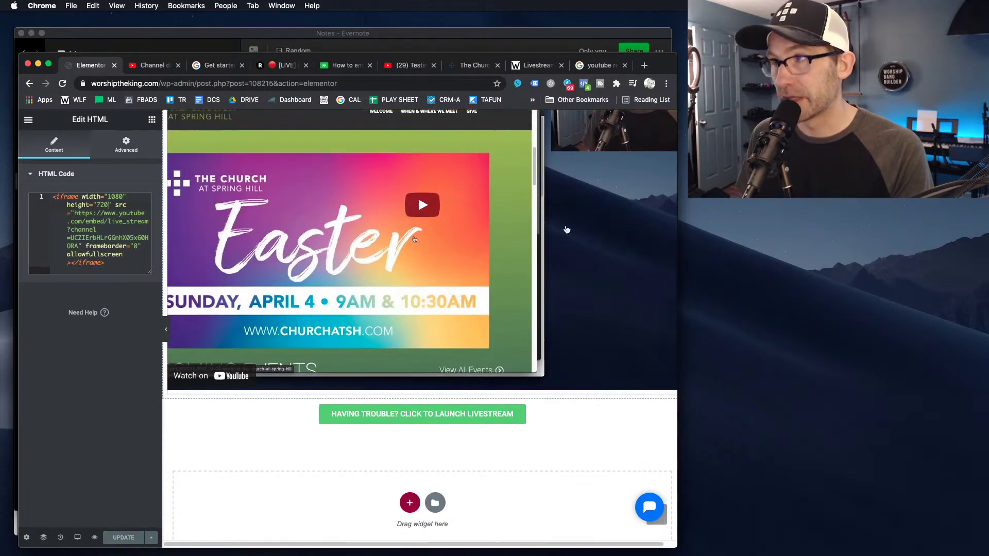
Reload the live Livestream page with Cmd+R and scroll to check the larger embed.
{"action": "left_click", "coordinate": [602, 65]}
{"action": "left_click", "coordinate": [535, 67]}
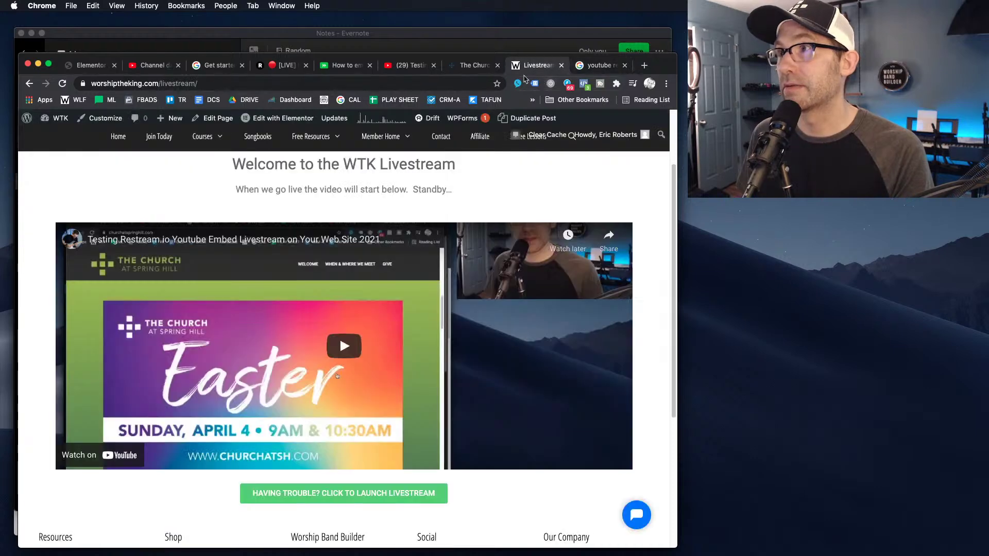
{"action": "key", "text": "super+r"}
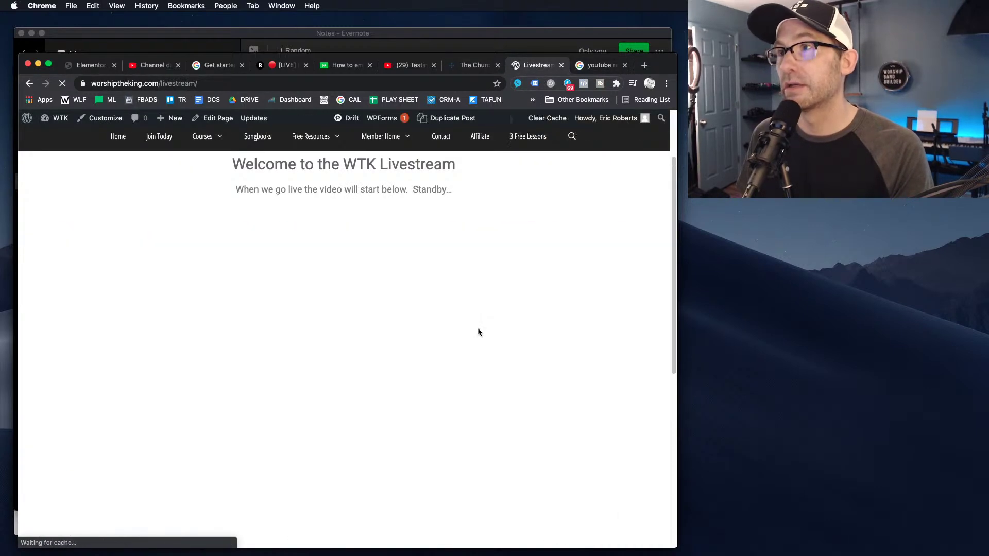
{"action": "scroll", "coordinate": [440, 311], "scroll_direction": "down", "scroll_amount": 4}
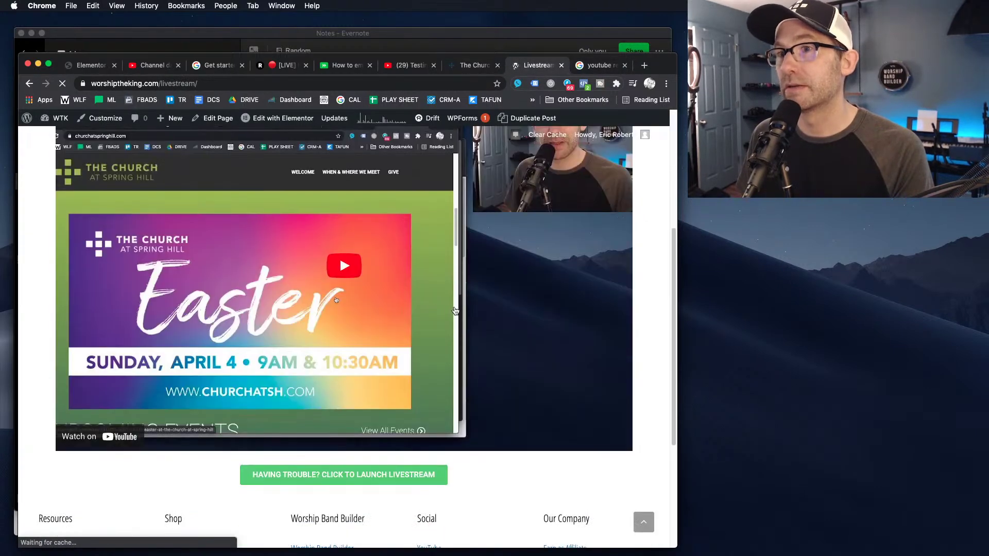
{"action": "scroll", "coordinate": [459, 312], "scroll_direction": "up", "scroll_amount": 2}
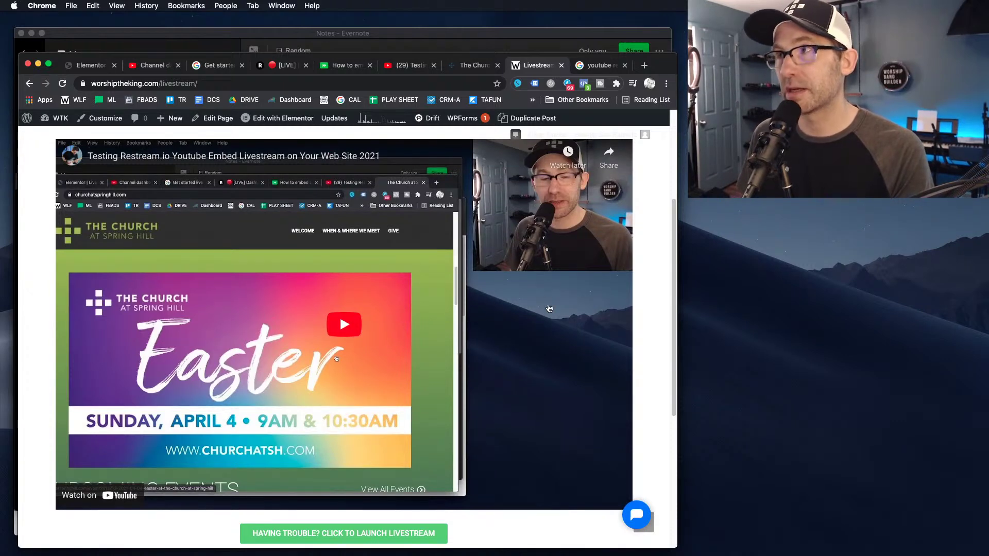
Look over The Church at Spring Hill site, then flip through the webcam.io, YouTube and Livestream tabs.
{"action": "left_click", "coordinate": [476, 68]}
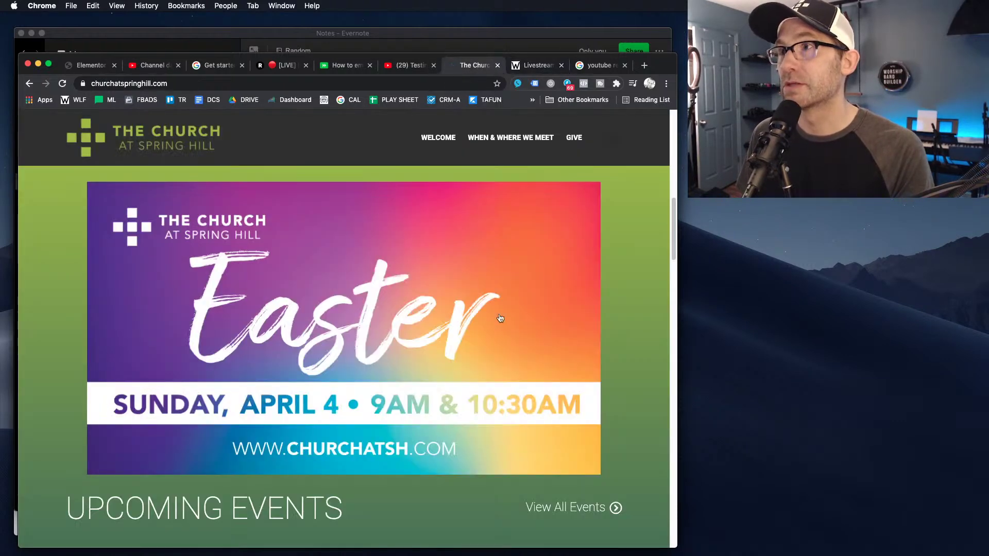
{"action": "scroll", "coordinate": [499, 320], "scroll_direction": "down", "scroll_amount": 2}
{"action": "scroll", "coordinate": [415, 327], "scroll_direction": "up", "scroll_amount": 3}
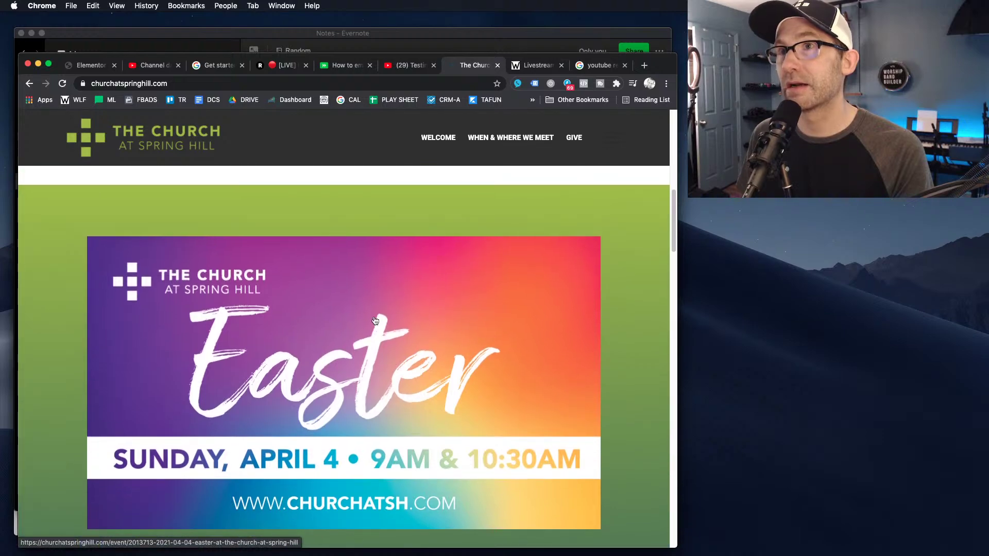
{"action": "scroll", "coordinate": [381, 355], "scroll_direction": "down", "scroll_amount": 10}
{"action": "scroll", "coordinate": [381, 355], "scroll_direction": "up", "scroll_amount": 6}
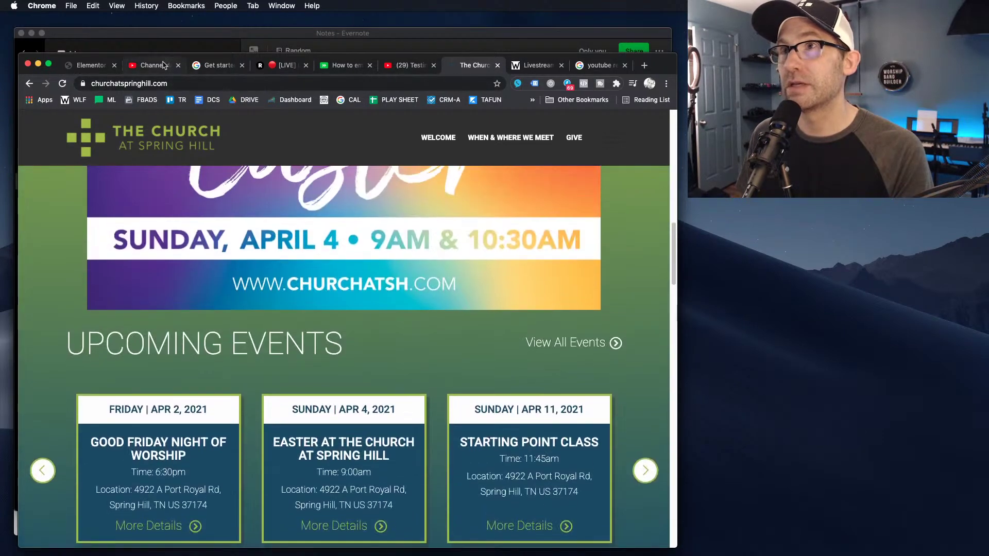
{"action": "left_click", "coordinate": [338, 68]}
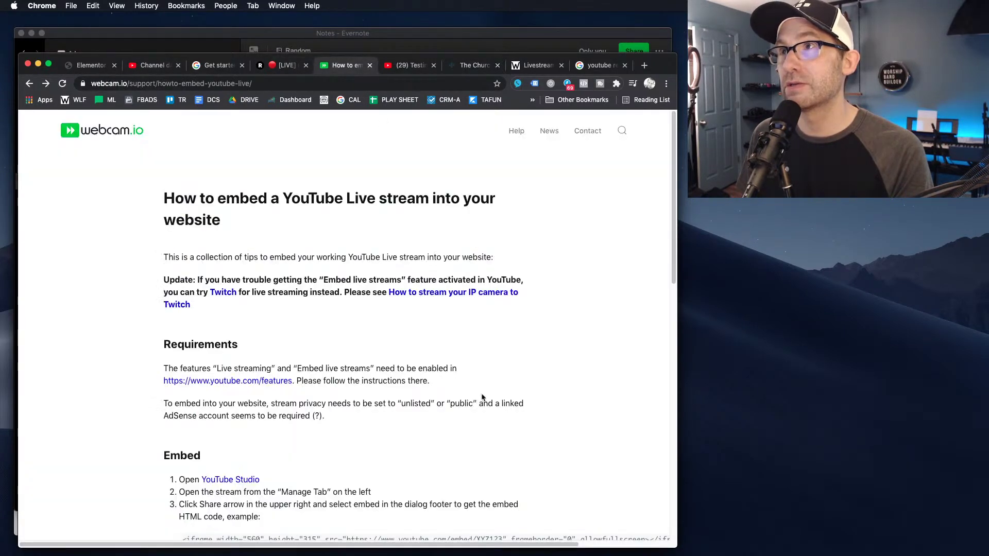
{"action": "left_click", "coordinate": [410, 66]}
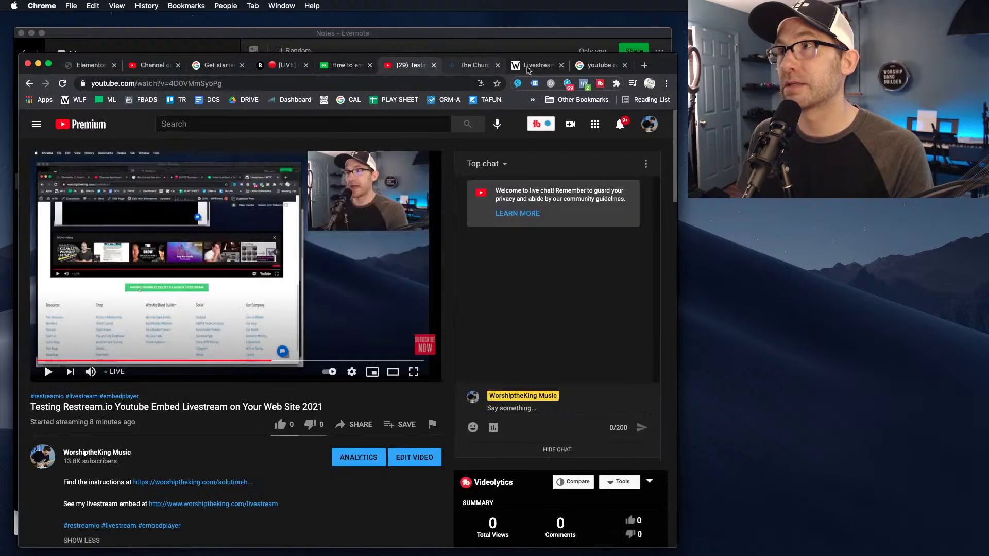
{"action": "left_click", "coordinate": [473, 66]}
{"action": "left_click", "coordinate": [543, 70]}
Dismiss the Google suggestions and check the YouTube Help and Restream tabs before returning to webcam.io.
{"action": "left_click", "coordinate": [602, 71]}
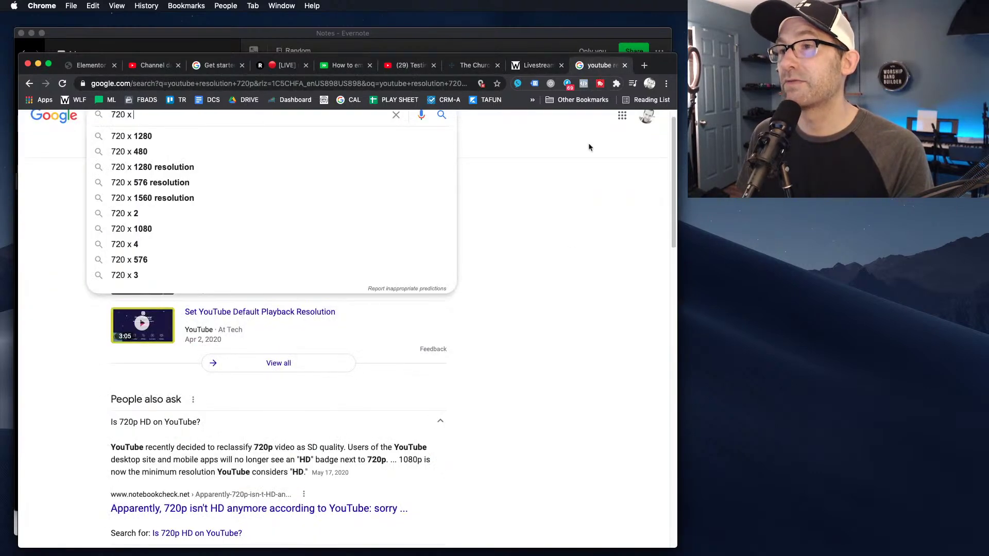
{"action": "scroll", "coordinate": [514, 340], "scroll_direction": "up", "scroll_amount": 1}
{"action": "left_click", "coordinate": [571, 220]}
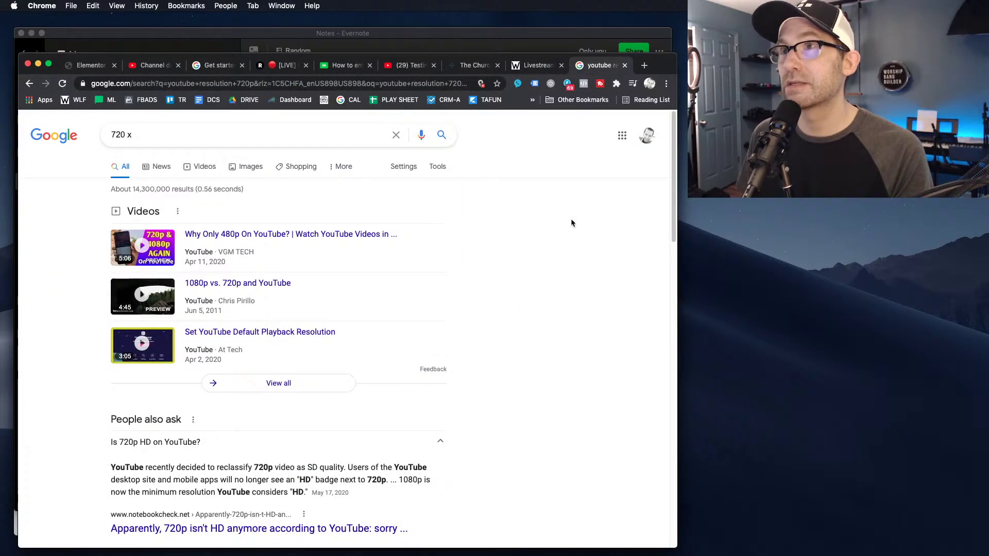
{"action": "left_click", "coordinate": [222, 68]}
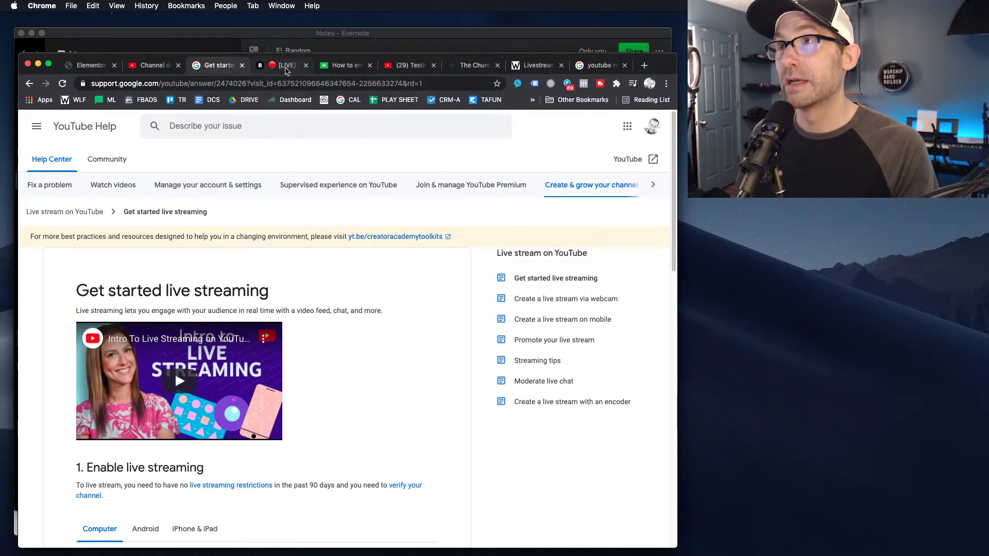
{"action": "left_click", "coordinate": [287, 67]}
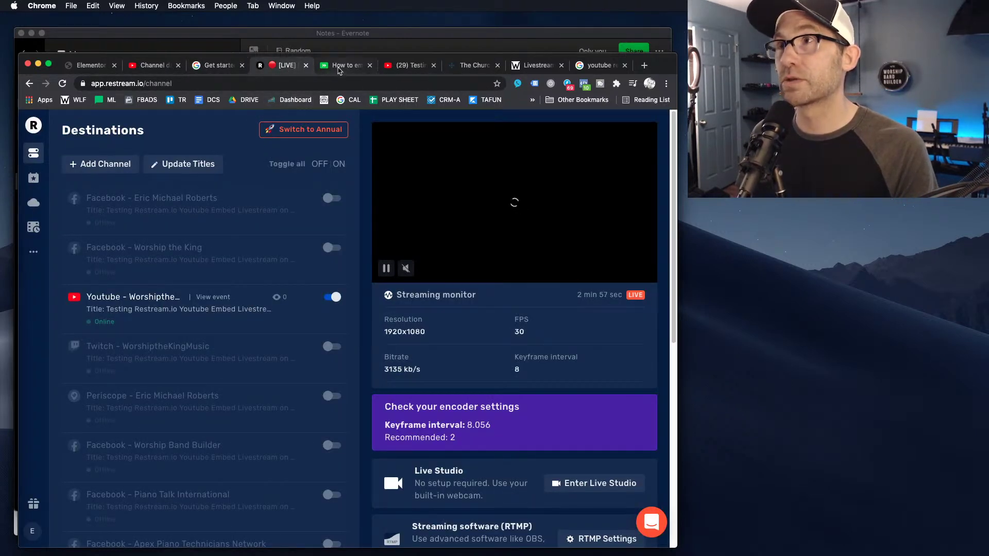
{"action": "left_click", "coordinate": [339, 69]}
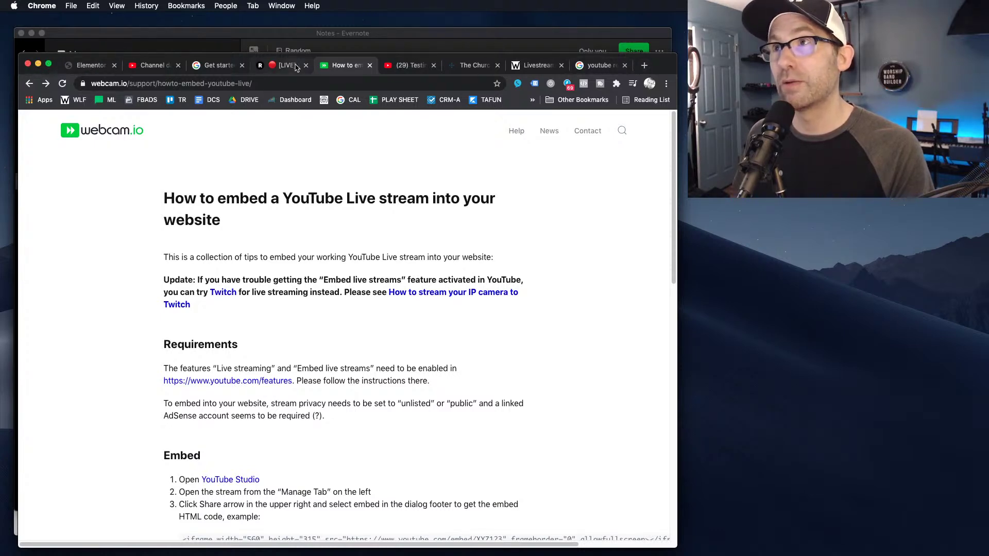
{"action": "scroll", "coordinate": [378, 409], "scroll_direction": "down", "scroll_amount": 5}
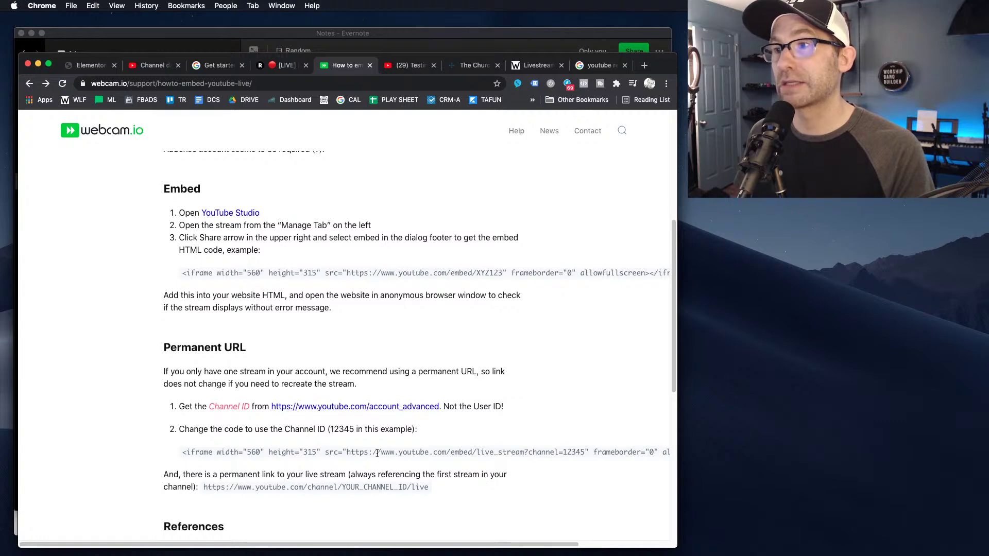
{"action": "triple_click", "coordinate": [411, 452]}
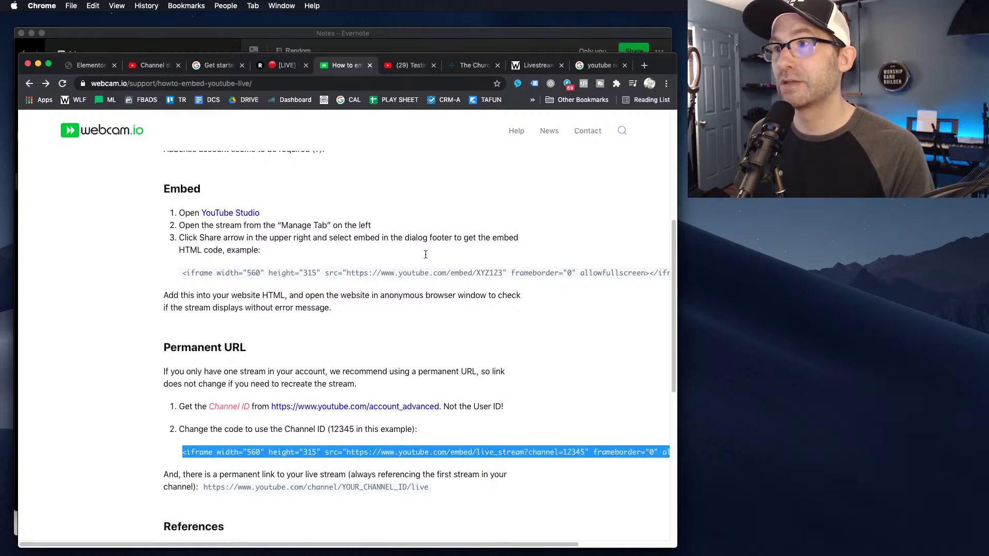
{"action": "scroll", "coordinate": [407, 268], "scroll_direction": "up", "scroll_amount": 5}
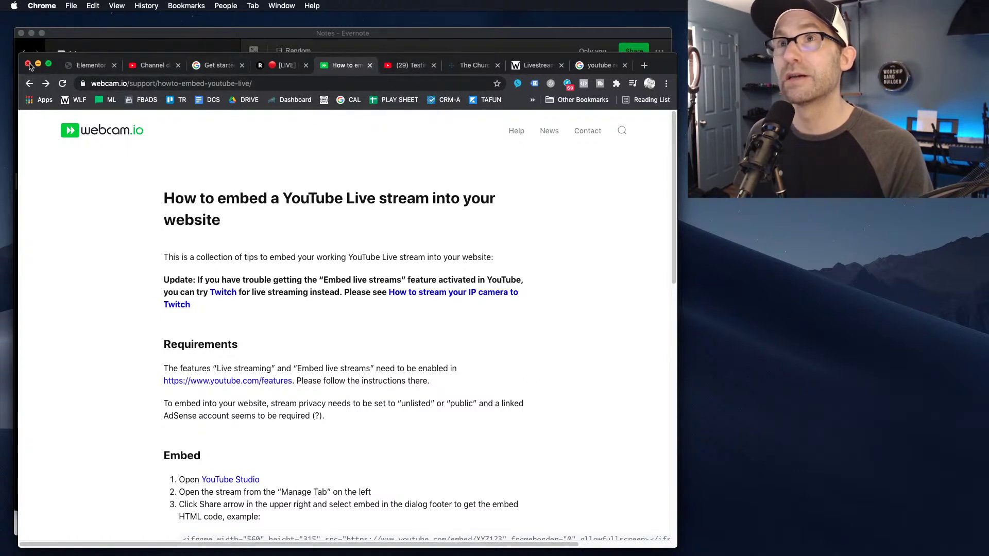
Close the Google, Church, Livestream, YouTube watch, Restream, webcam.io and YouTube Help tabs.
{"action": "left_click", "coordinate": [605, 68]}
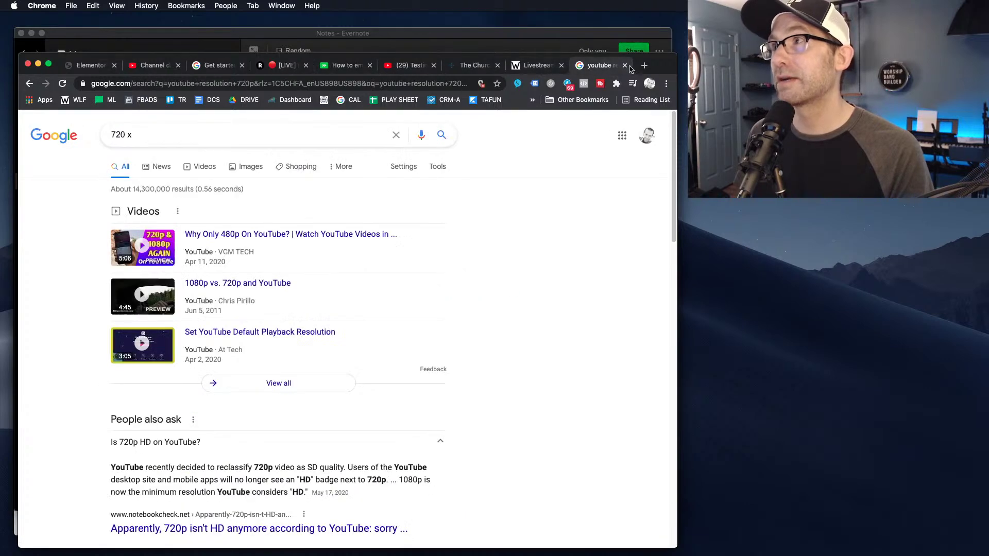
{"action": "key", "text": "super+w"}
{"action": "left_click", "coordinate": [525, 68]}
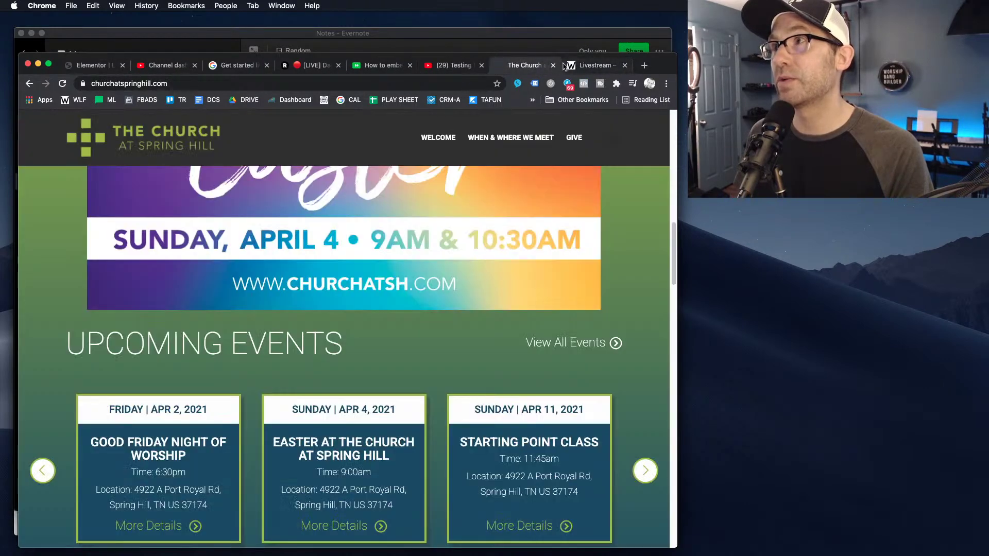
{"action": "left_click", "coordinate": [554, 66]}
{"action": "left_click", "coordinate": [554, 66]}
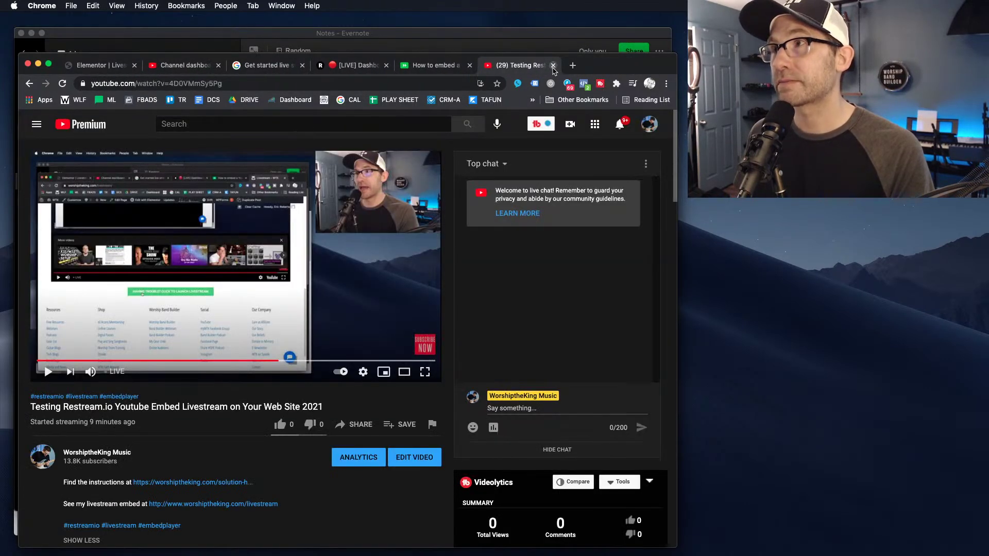
{"action": "left_click", "coordinate": [553, 66]}
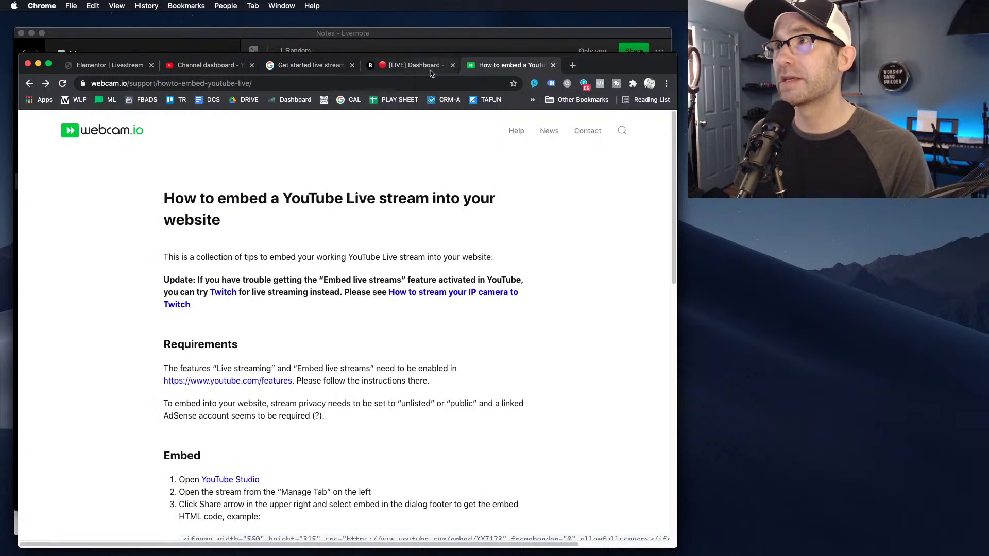
{"action": "left_click", "coordinate": [452, 65]}
{"action": "left_click", "coordinate": [452, 65]}
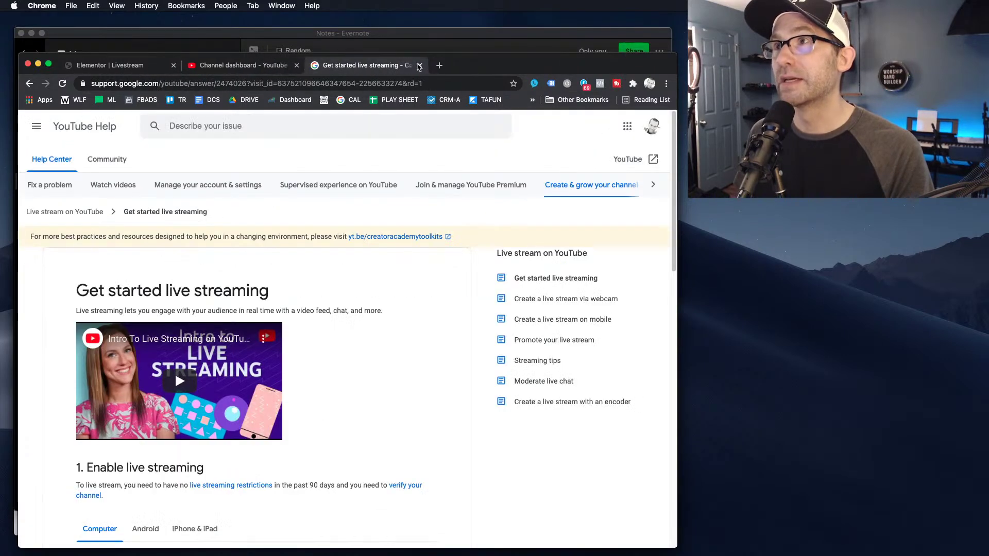
{"action": "left_click", "coordinate": [420, 65]}
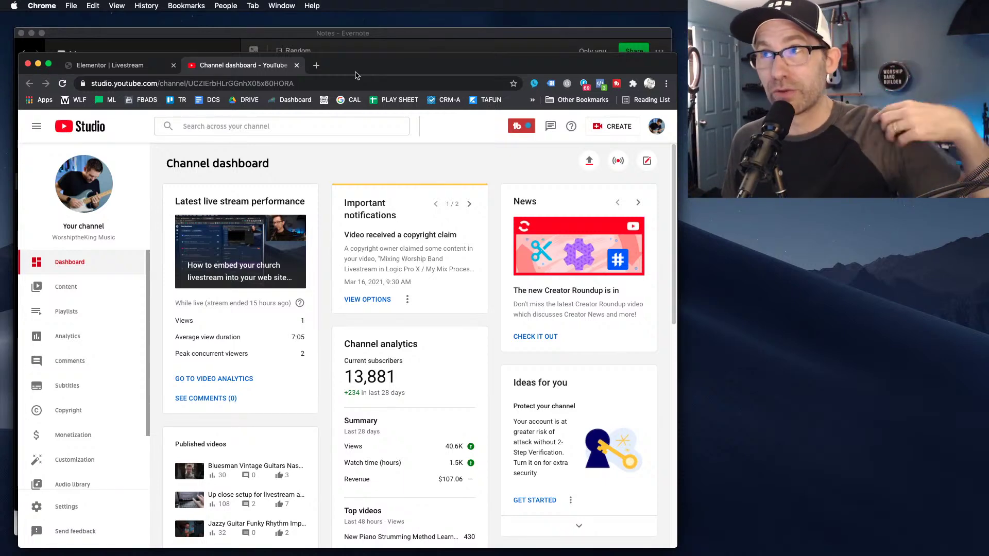
Close the Elementor editor and YouTube Studio tabs and the remaining YouTube Help window.
{"action": "left_click", "coordinate": [142, 67]}
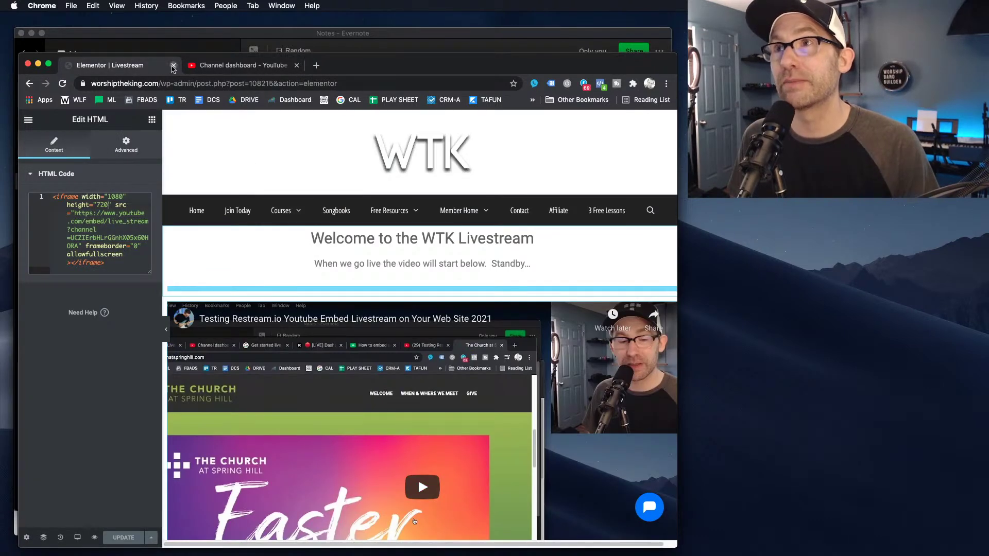
{"action": "left_click", "coordinate": [174, 65]}
{"action": "left_click", "coordinate": [173, 65]}
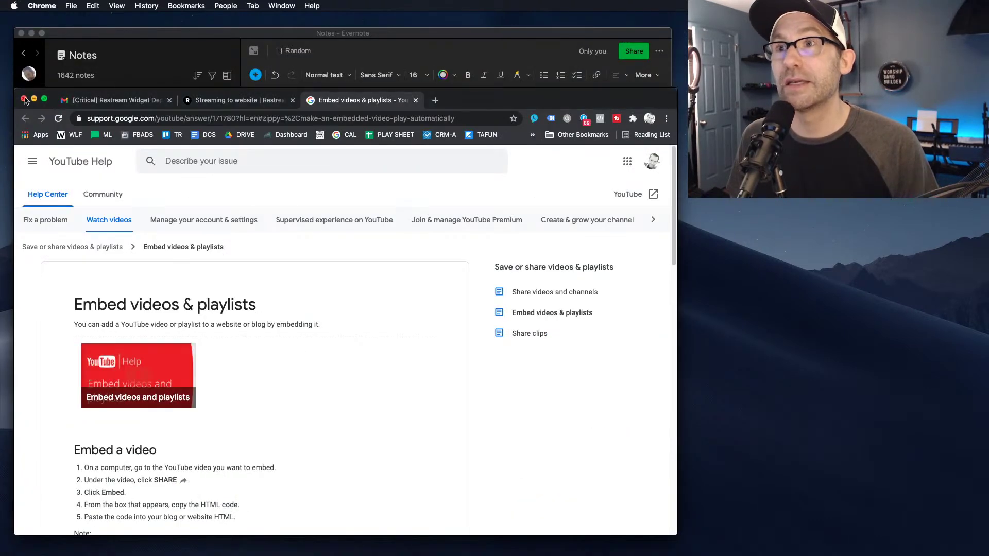
{"action": "left_click", "coordinate": [60, 54]}
{"action": "left_click", "coordinate": [31, 33]}
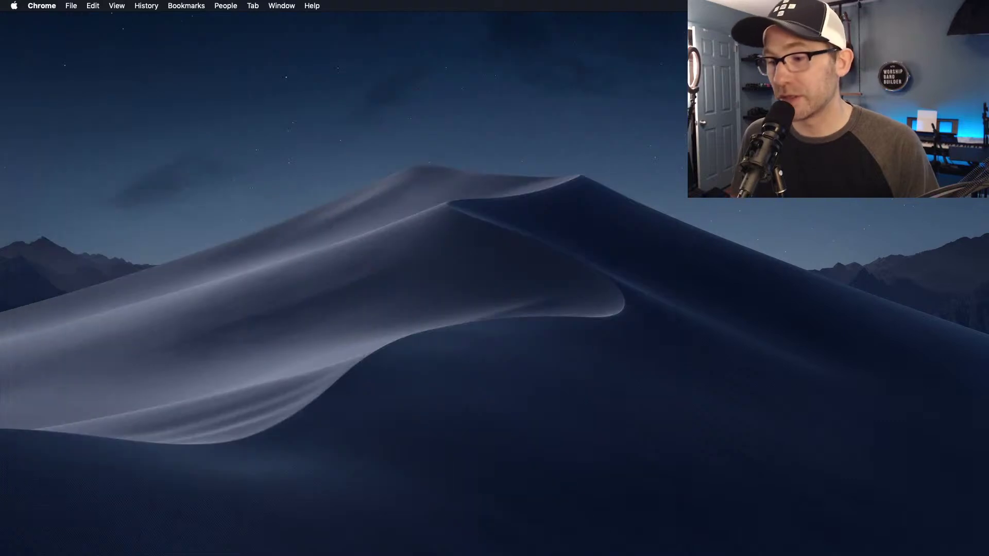